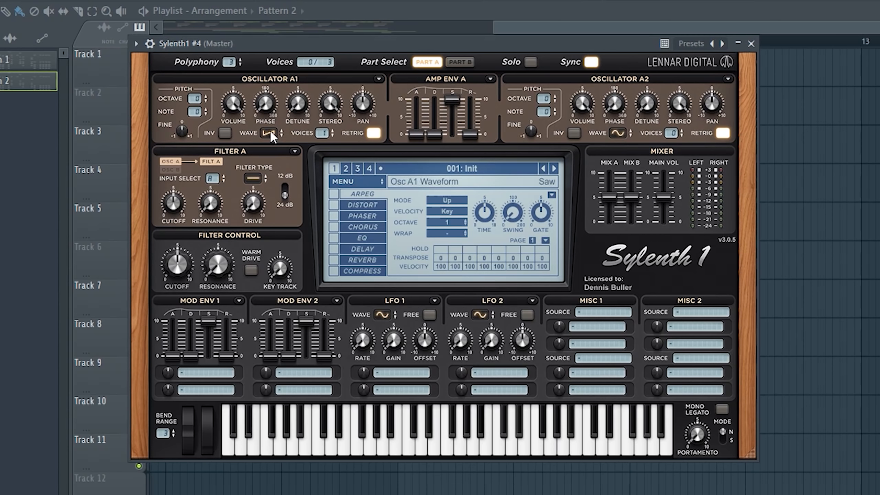
Set oscillator A1 to a Pulse wave with 3 voices, retrigger off, octave +1, slightly lower volume and raised detune
left_click(270, 132)
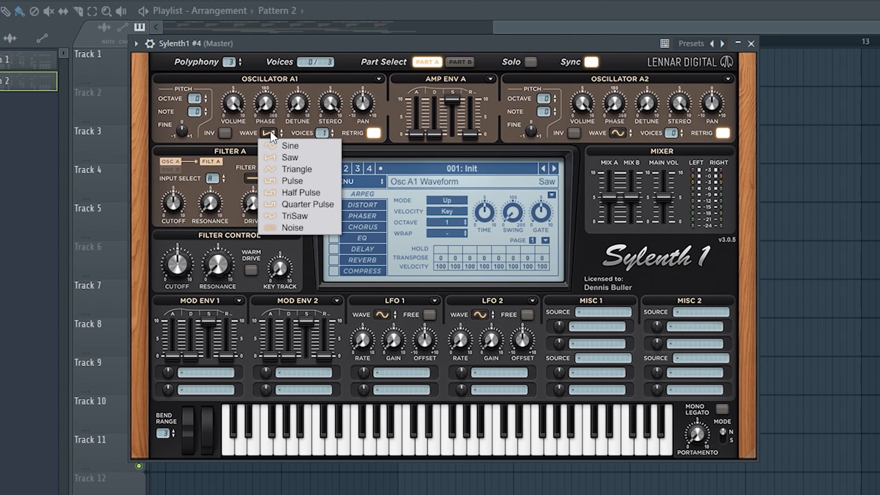
left_click(299, 182)
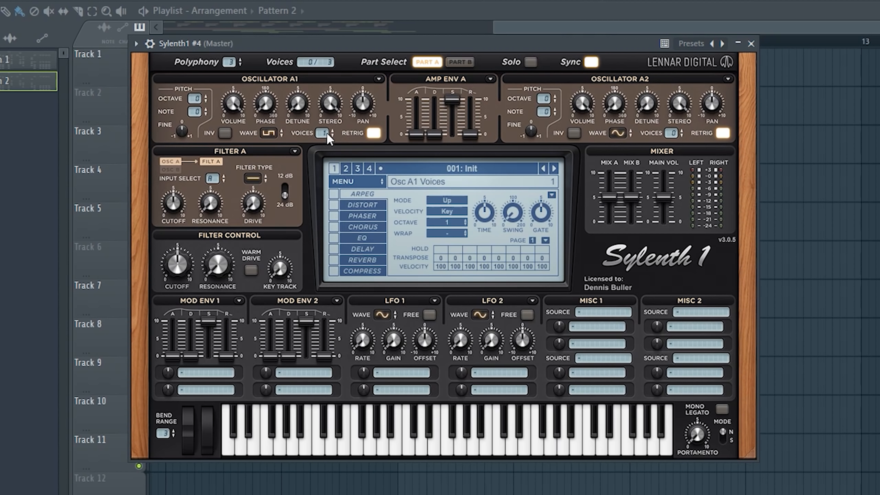
left_click_drag(324, 118, 324, 106)
left_click(375, 132)
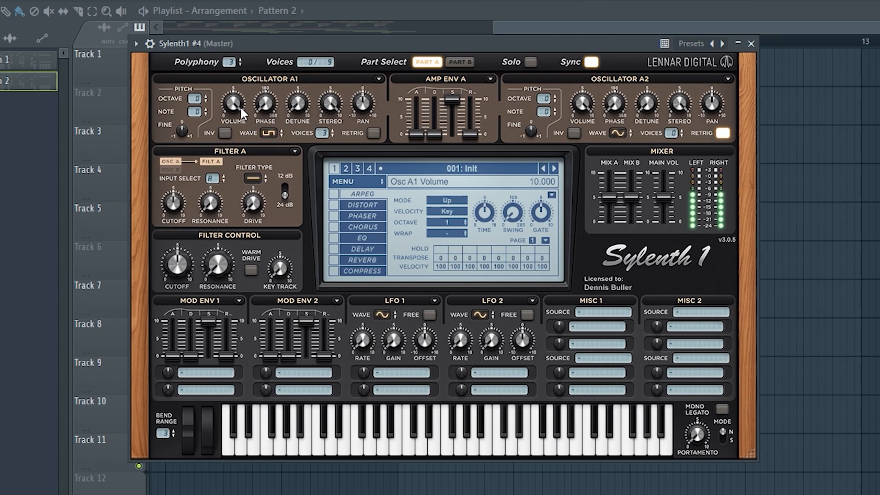
left_click_drag(195, 100, 241, 185)
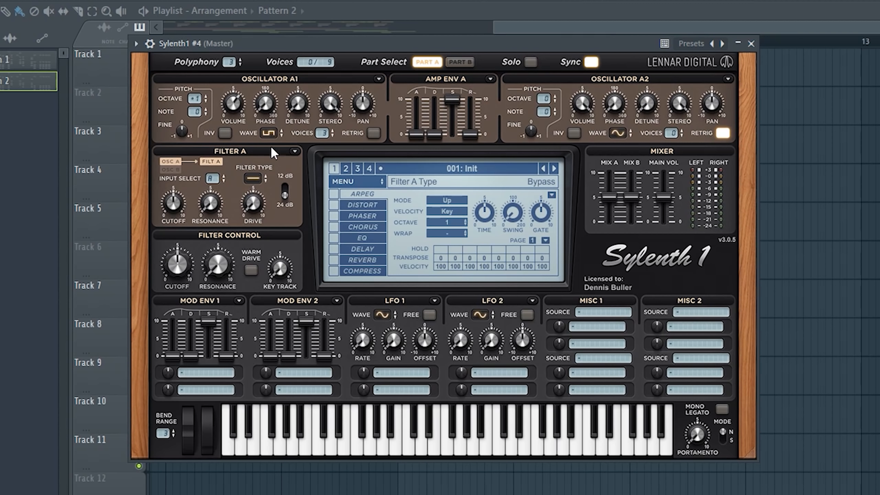
left_click_drag(295, 103, 319, 31)
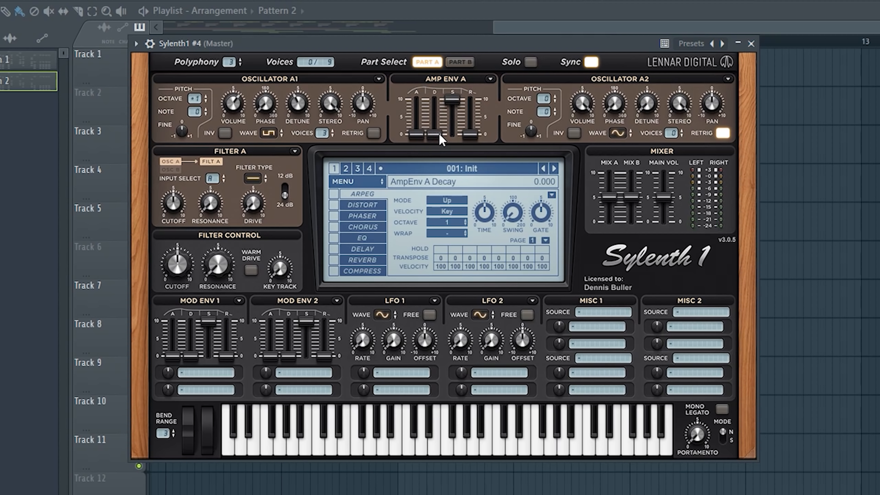
Raise amp envelope A's decay to about 3.3 and lengthen its release slightly
left_click_drag(436, 128, 440, 84)
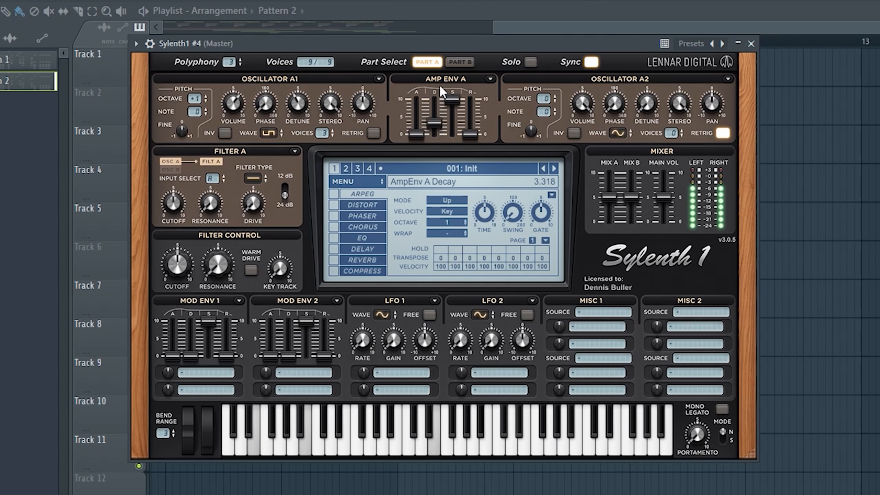
mouse_move(474, 131)
left_mouse_down()
mouse_move(472, 84)
mouse_move(471, 123)
left_mouse_up()
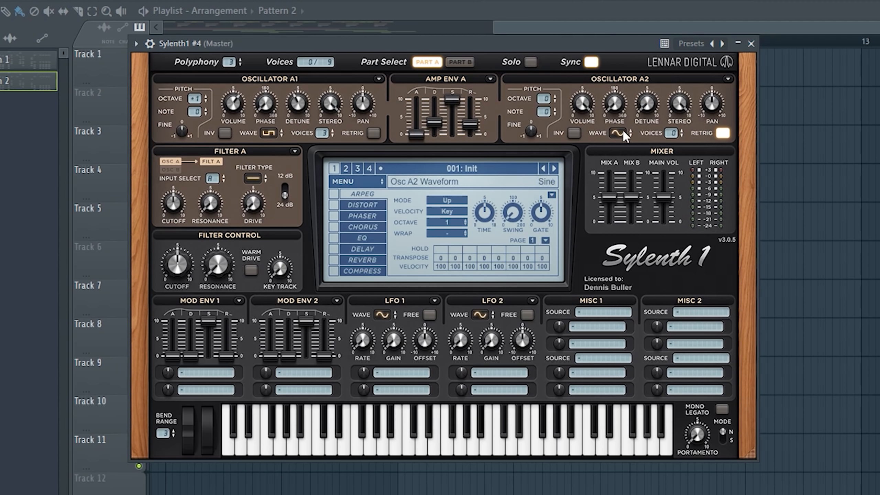
Set oscillator A2 to a Saw wave with 1 voice, retrigger off and octave +2, and audition the pattern
left_click(624, 132)
left_click(644, 158)
left_click(670, 134)
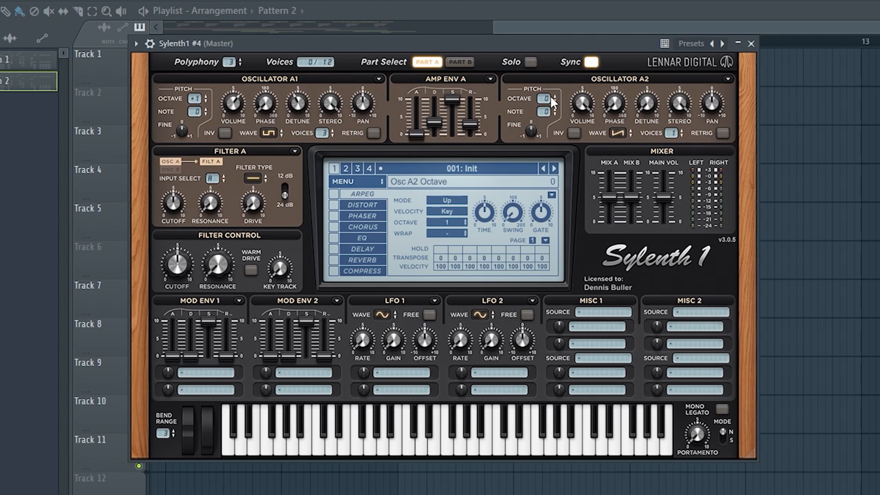
left_click_drag(546, 101, 554, 81)
key("space")
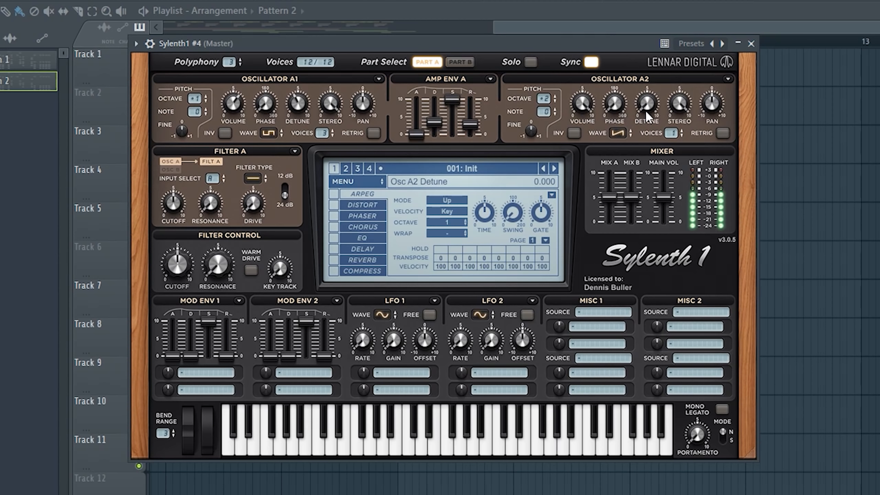
key("space")
Set filter A to Lowpass, open up its cutoff, and add a little resonance and drive
left_click(253, 177)
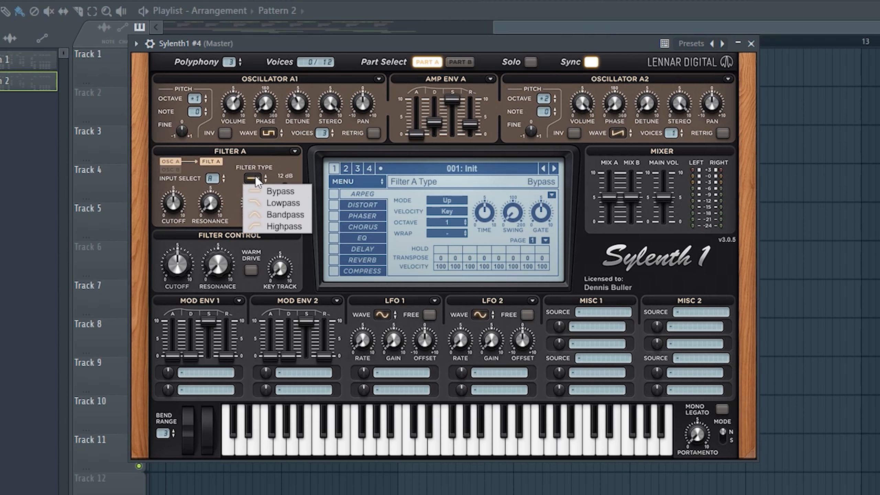
left_click(282, 203)
key("space")
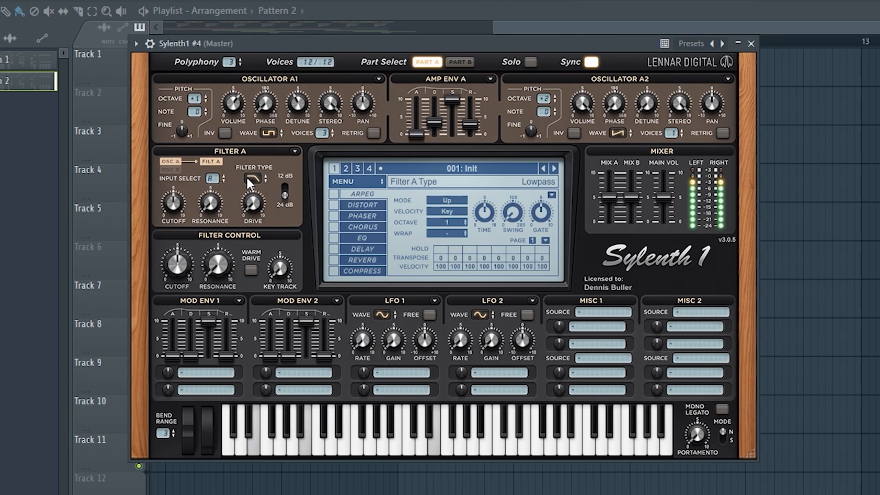
left_click(251, 178)
left_click(283, 202)
left_click_drag(217, 203, 217, 198)
left_click(253, 208)
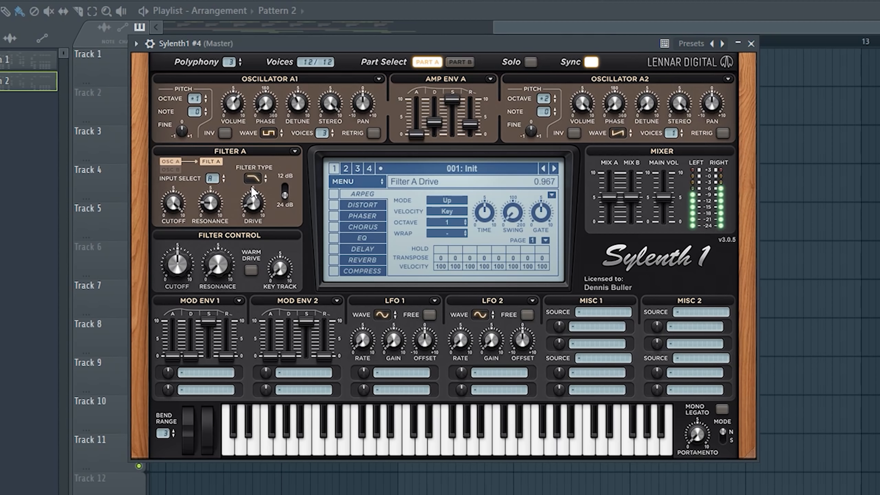
Raise the cutoff in the shared filter control section and set its resonance to about 5
left_click(214, 252)
left_click_drag(214, 251, 231, 182)
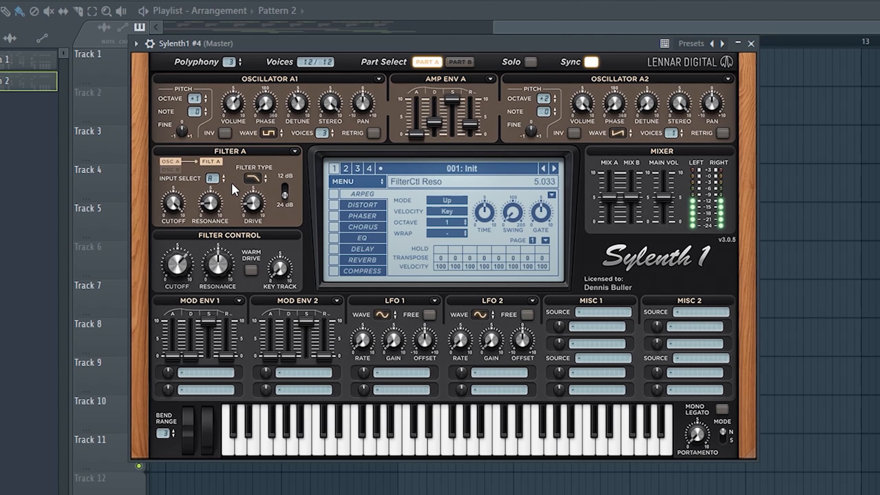
left_click(285, 268)
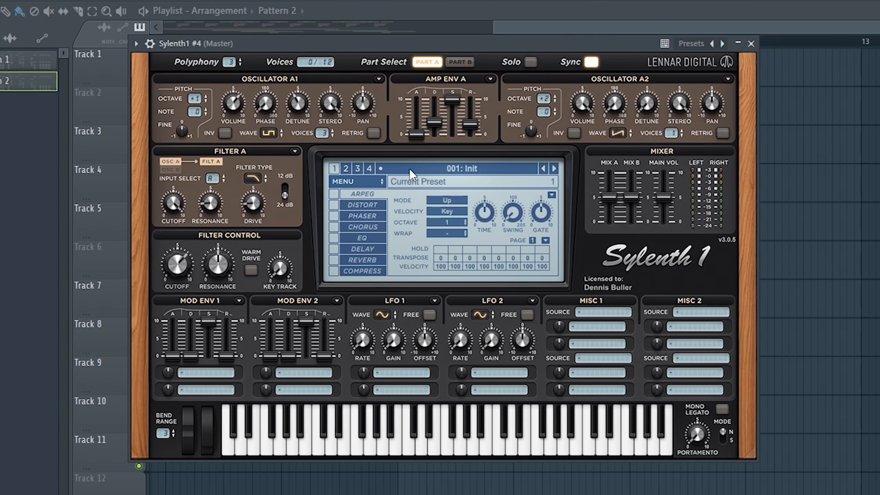
Switch to Part B and set oscillator B1 to a Pulse wave with 2 voices, retrigger off and raised detune
left_click(459, 61)
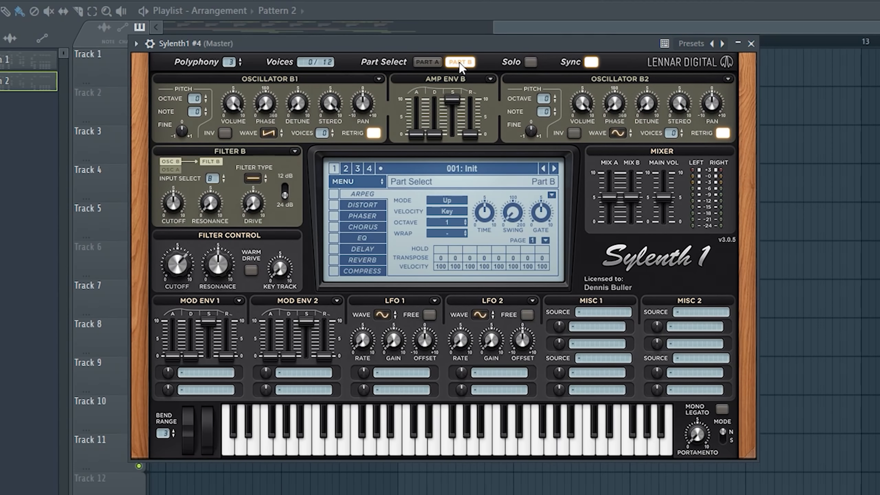
left_click(268, 133)
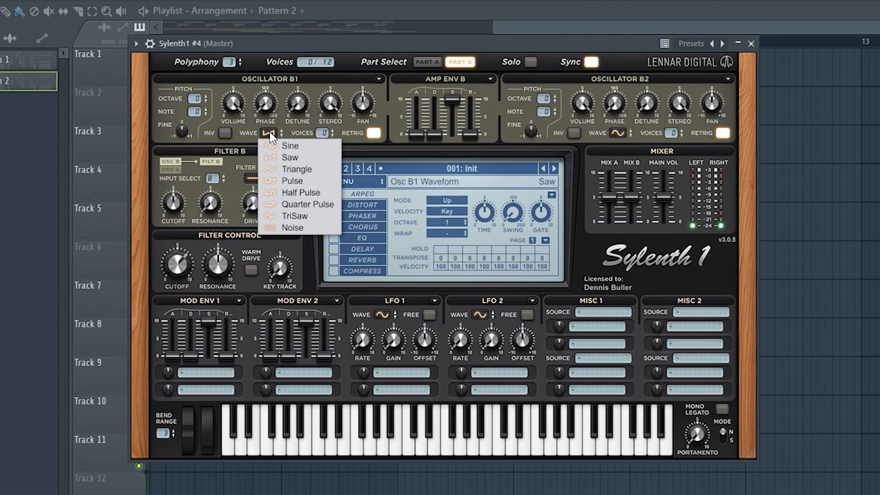
left_click(297, 178)
left_click(372, 133)
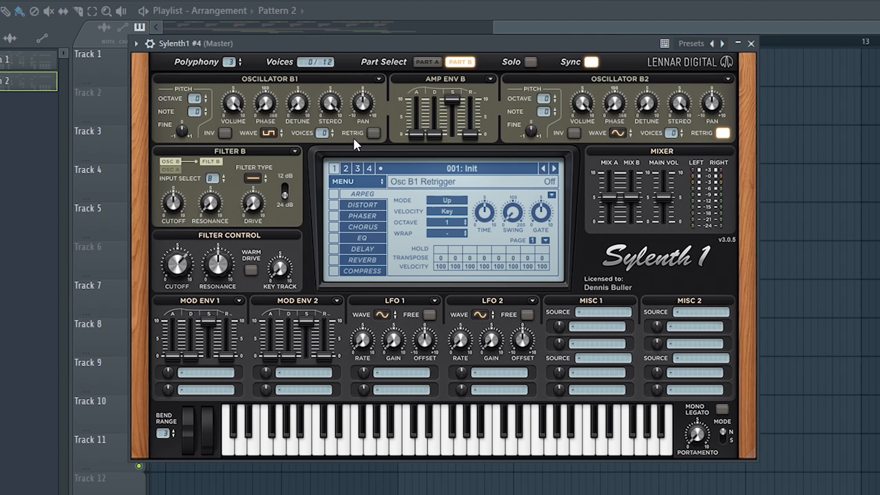
left_click_drag(322, 135, 302, 80)
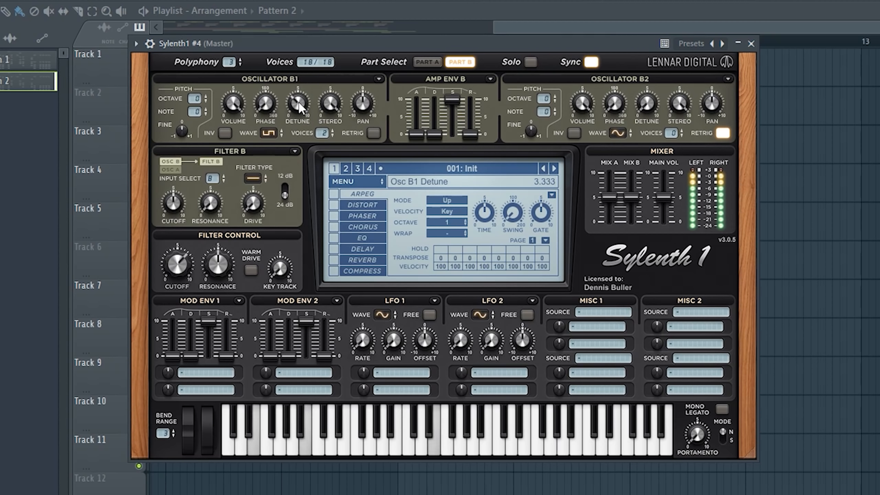
Set filter B to Lowpass with an opened cutoff and a little resonance and drive
mouse_move(212, 204)
left_click_drag(213, 202, 234, 194)
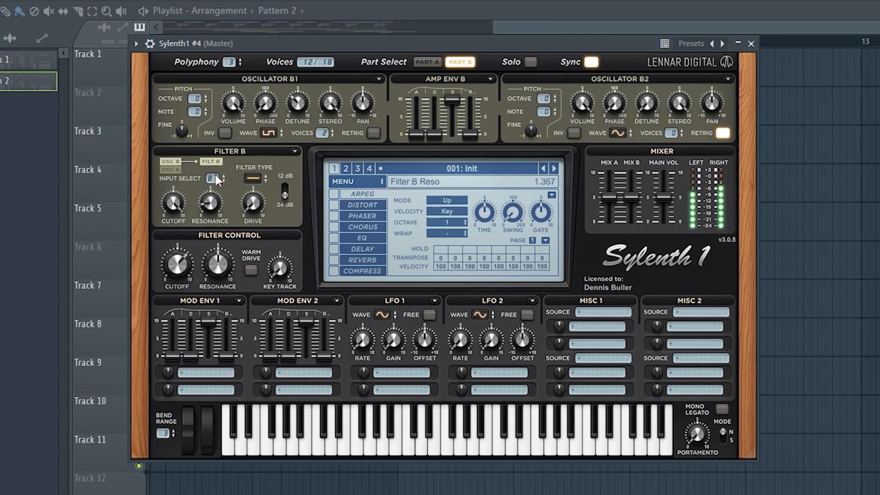
left_click(257, 177)
left_click(282, 202)
mouse_move(252, 202)
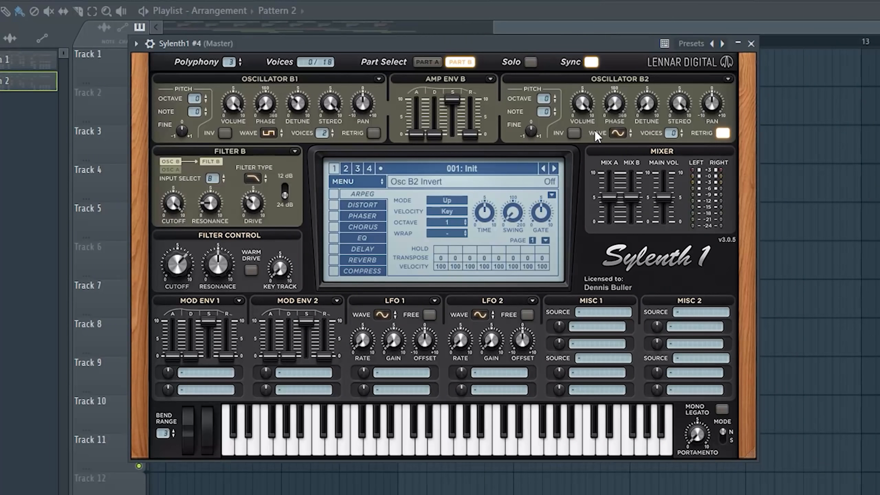
Set oscillator B2 to a Noise wave with 2 voices, retrigger off and reduced volume
left_click(618, 133)
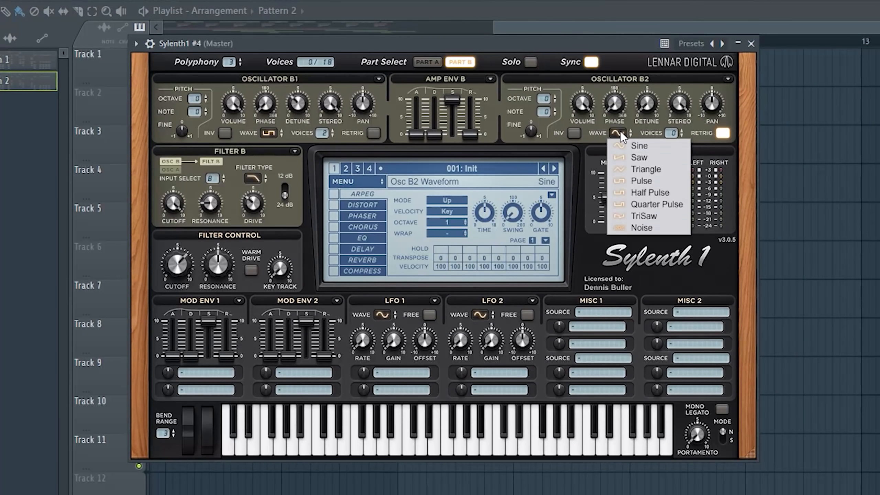
left_click(644, 227)
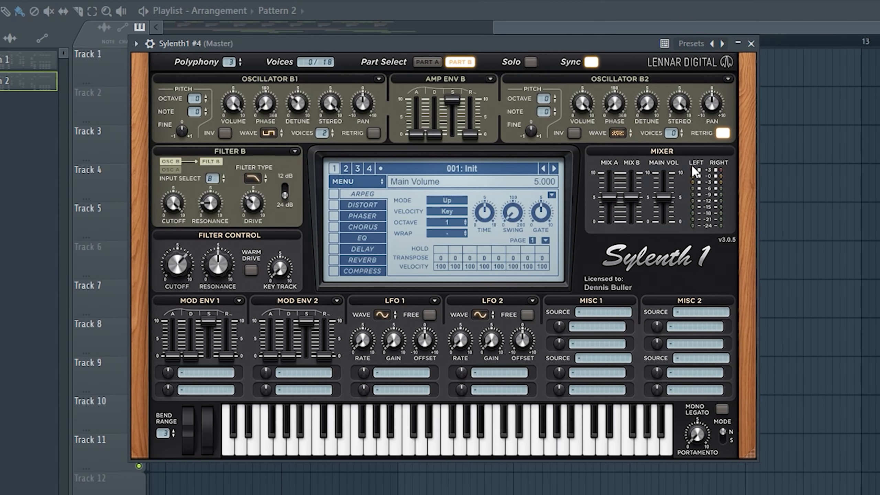
left_click(722, 133)
left_click_drag(672, 133, 674, 125)
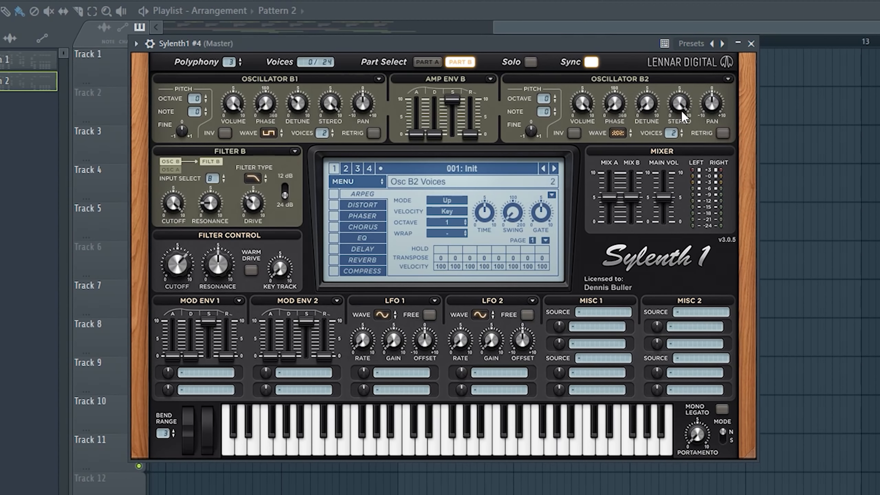
left_click_drag(593, 109, 593, 264)
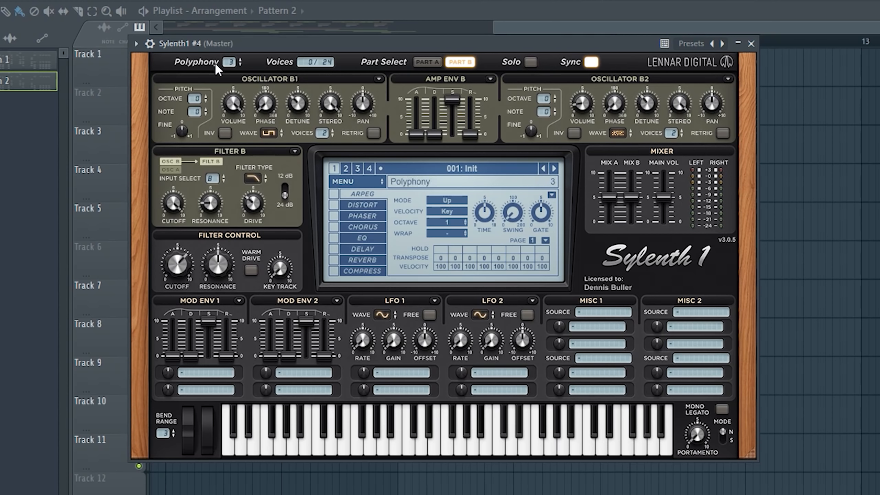
Set the polyphony to 16 and raise the decay and release of amp envelope B
left_click_drag(231, 60, 231, 48)
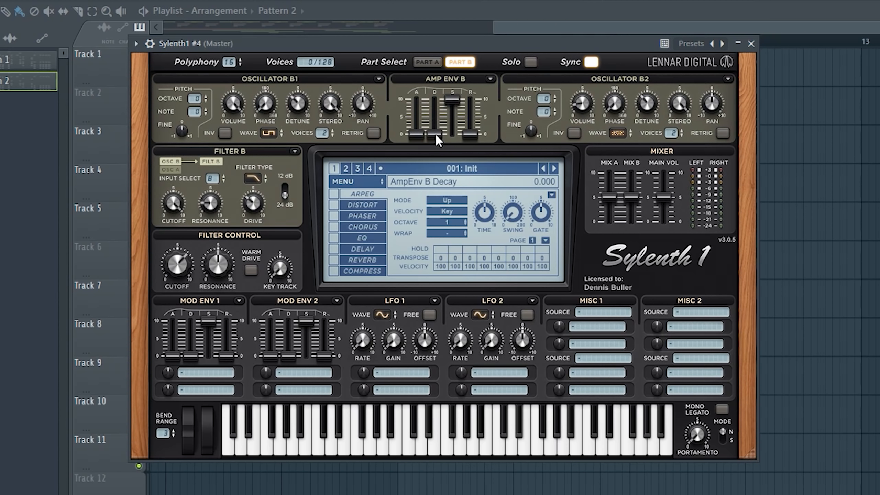
left_click_drag(436, 132, 446, 90)
mouse_move(471, 133)
left_mouse_down()
mouse_move(473, 103)
mouse_move(474, 126)
left_mouse_up()
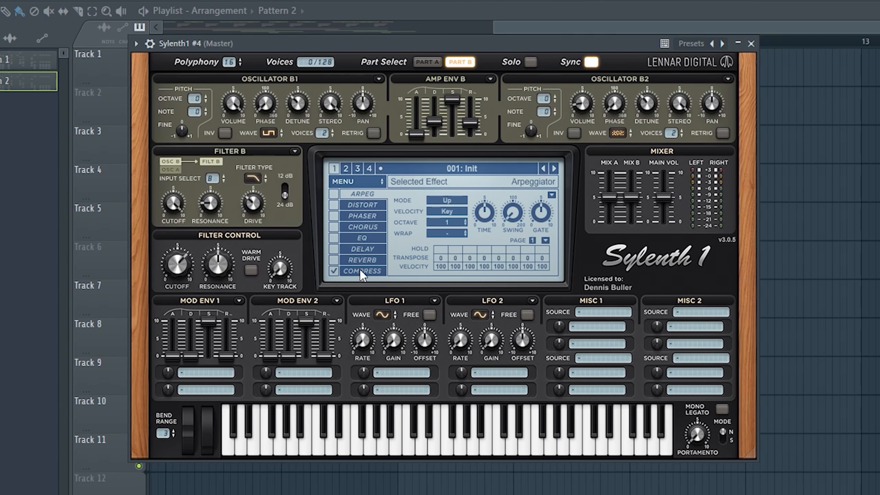
Enable the Compressor effect and show its settings
left_click(334, 271)
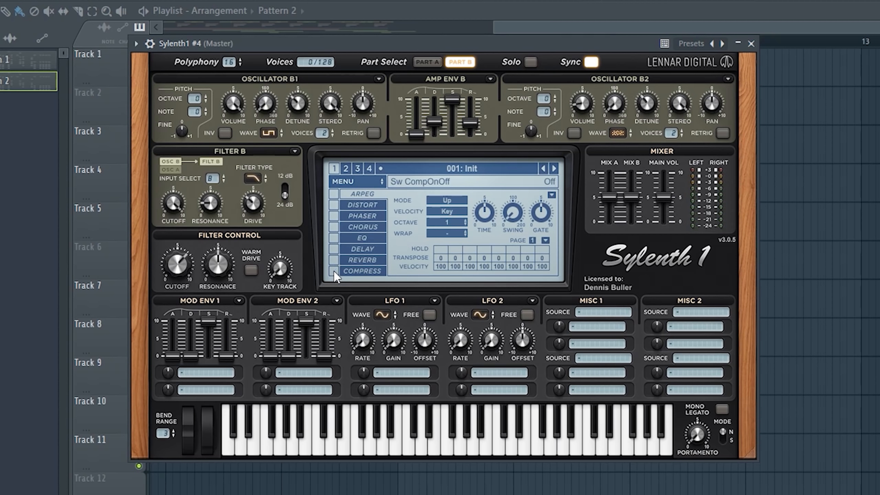
left_click(362, 272)
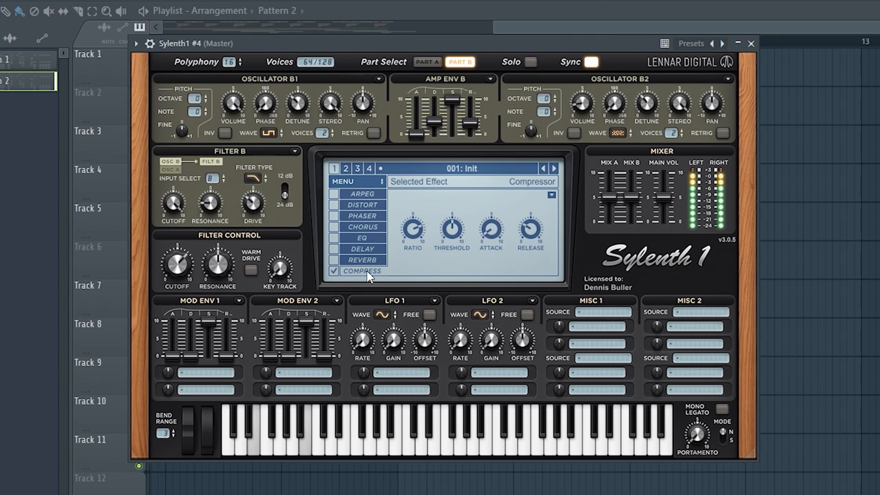
Enable the Reverb effect, lower its dry/wet mix and reduce its size to 6.3
left_click(333, 259)
left_click(362, 260)
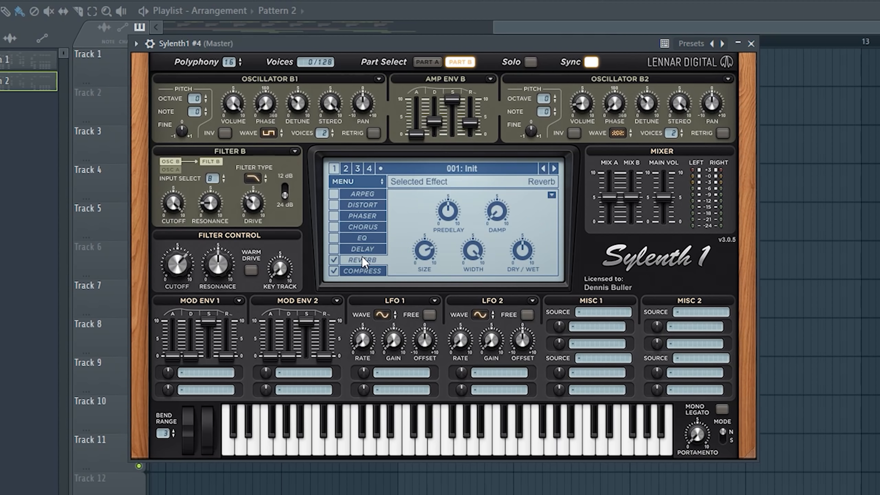
left_click_drag(521, 253, 513, 268)
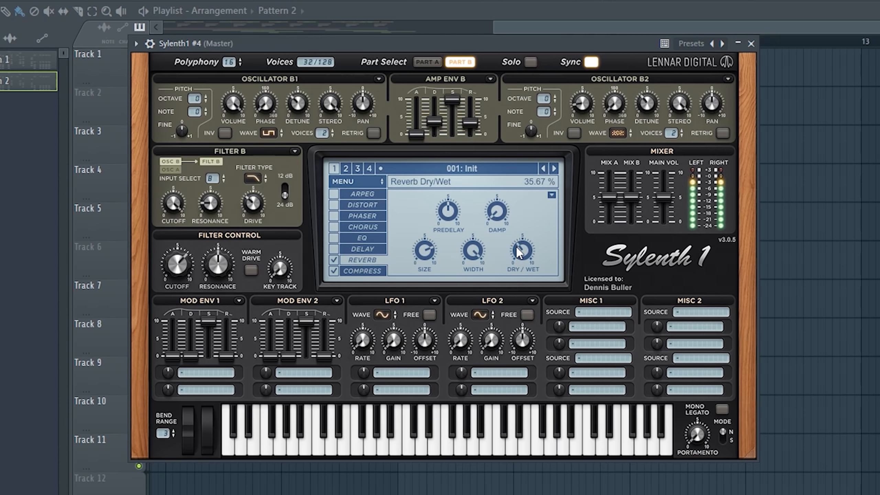
left_click_drag(427, 261, 428, 279)
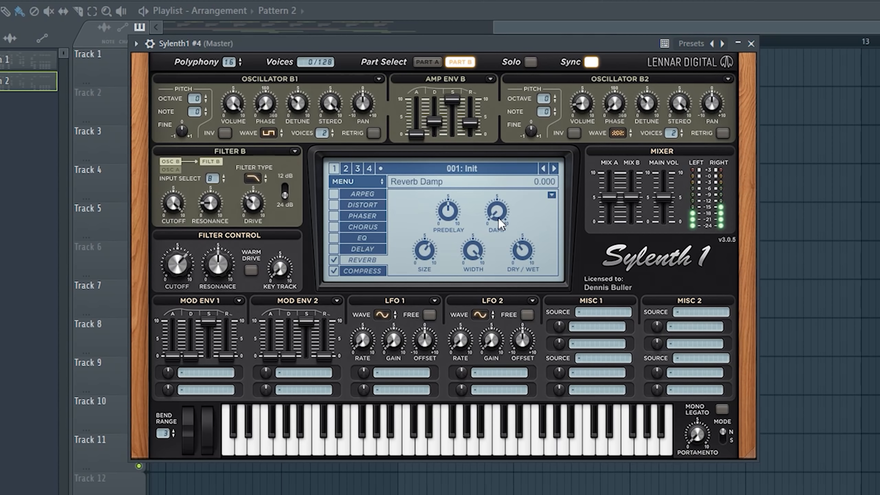
Adjust the reverb's predelay and raise its damping
left_click_drag(499, 218, 497, 227)
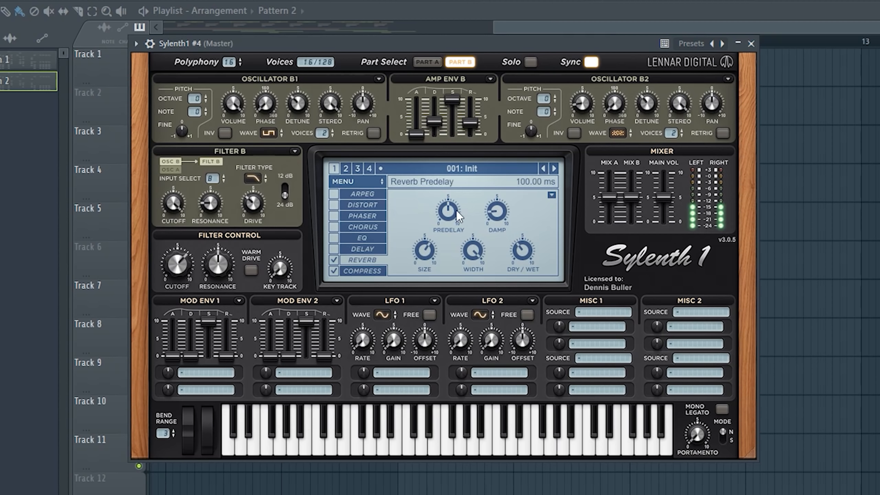
left_click_drag(448, 212, 505, 175)
left_click_drag(495, 218, 499, 196)
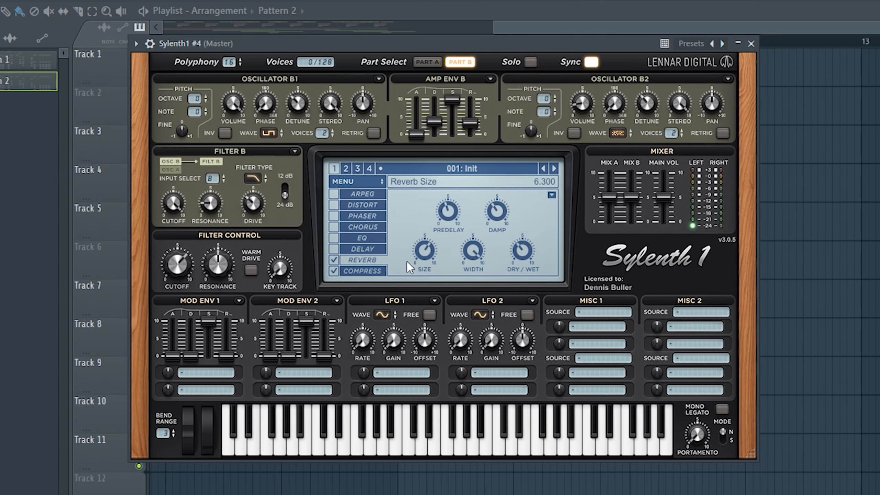
Enable the EQ effect and boost its treble to about 9.75 dB
left_click(337, 237)
left_click(360, 236)
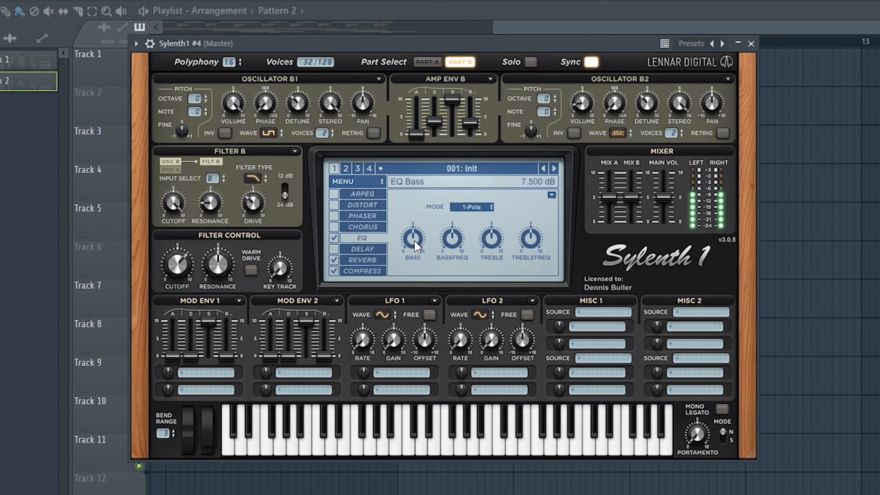
left_click_drag(485, 238, 509, 198)
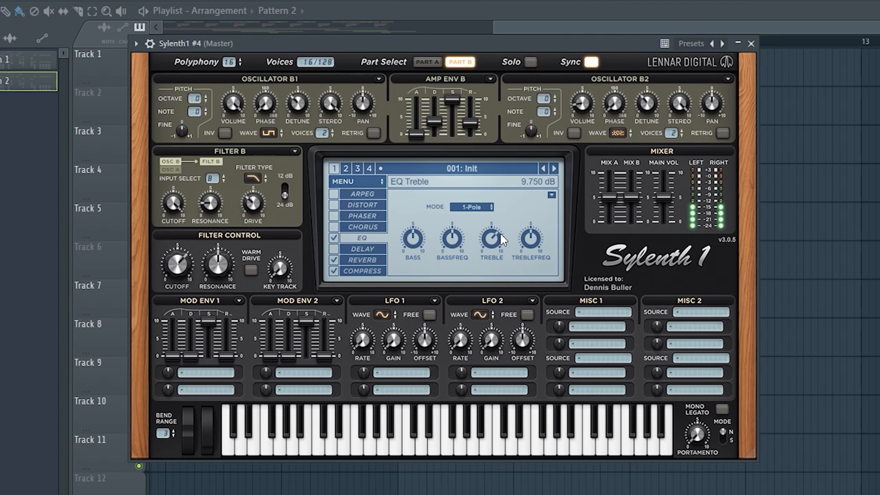
Refine the EQ by setting the treble frequency to about 2355 Hz, lowering the bass controls and easing back the treble
left_click_drag(500, 234, 530, 257)
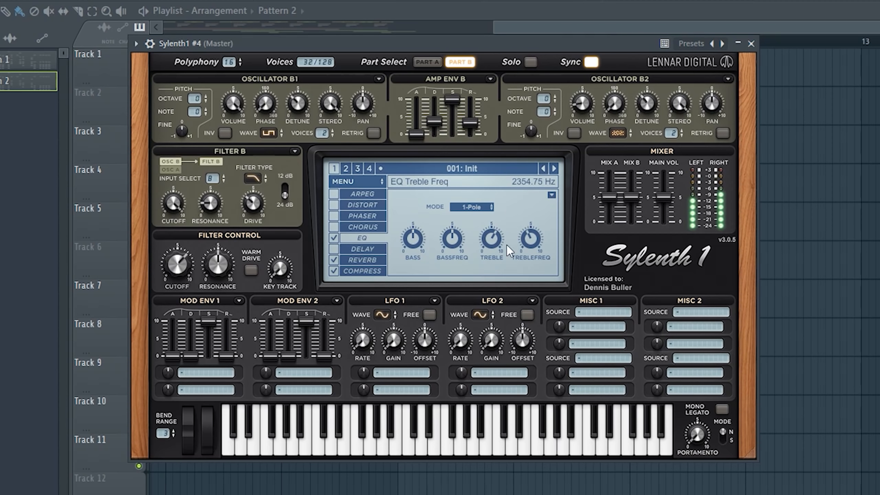
left_click_drag(415, 238, 435, 400)
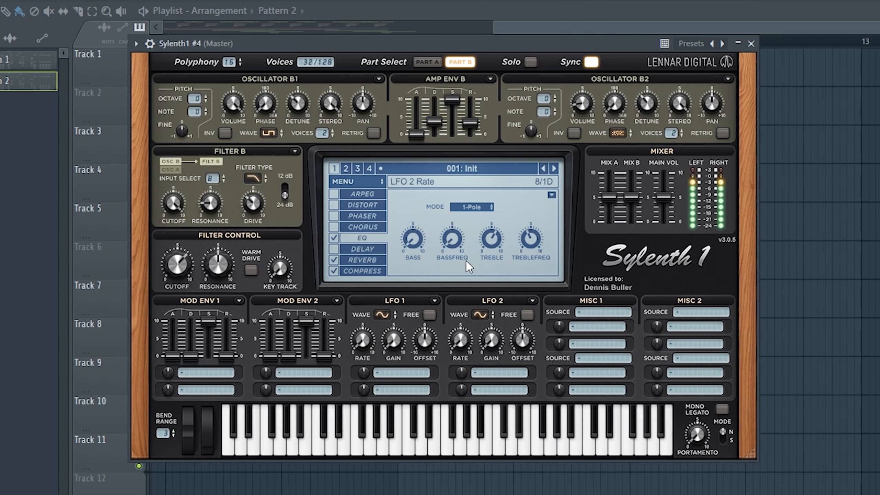
mouse_move(493, 241)
left_mouse_down()
mouse_move(490, 296)
mouse_move(502, 243)
left_mouse_up()
mouse_move(530, 242)
left_mouse_down()
mouse_move(498, 243)
mouse_move(533, 242)
left_mouse_up()
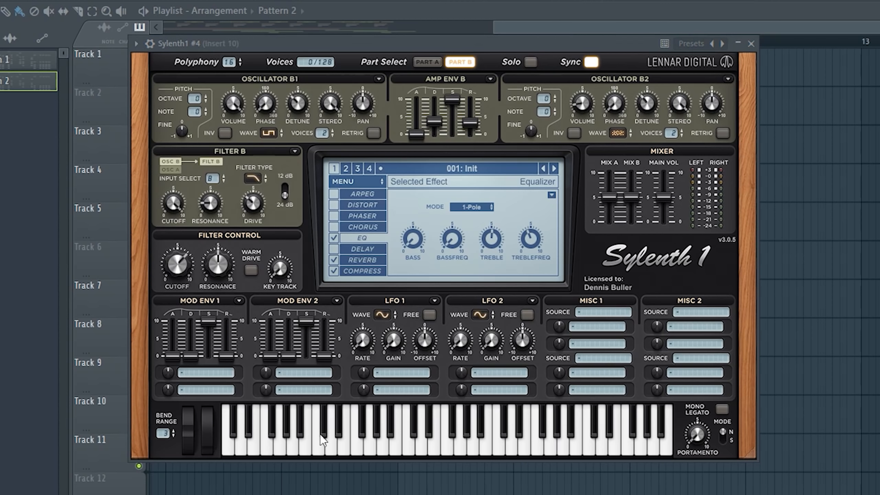
Name mixer insert 10 "Drop Chords"
left_click(224, 300)
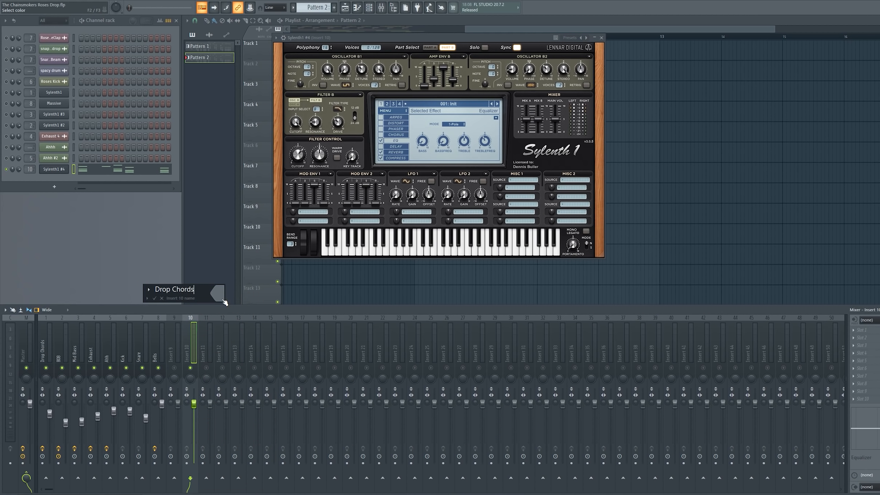
type("Drop Chords")
key("Return")
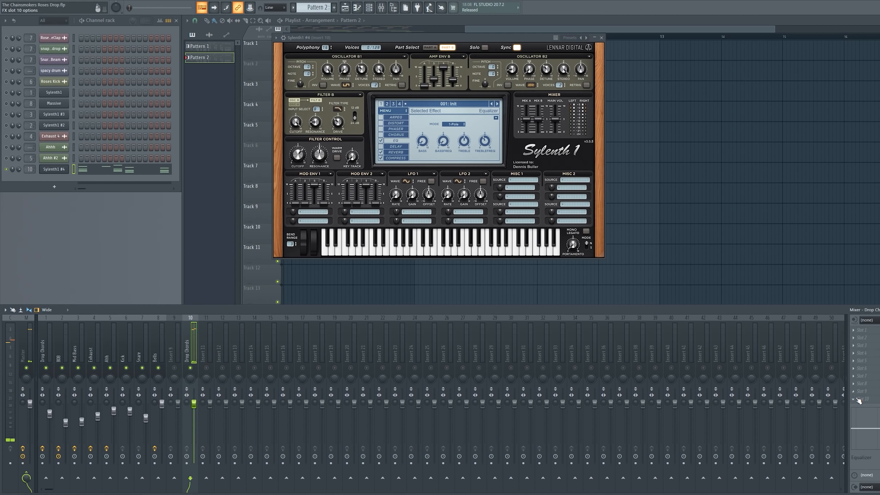
Load Kickstart into the last effect slot of the Drop Chords mixer track and play the pattern through it
left_click(862, 399)
left_click(738, 354)
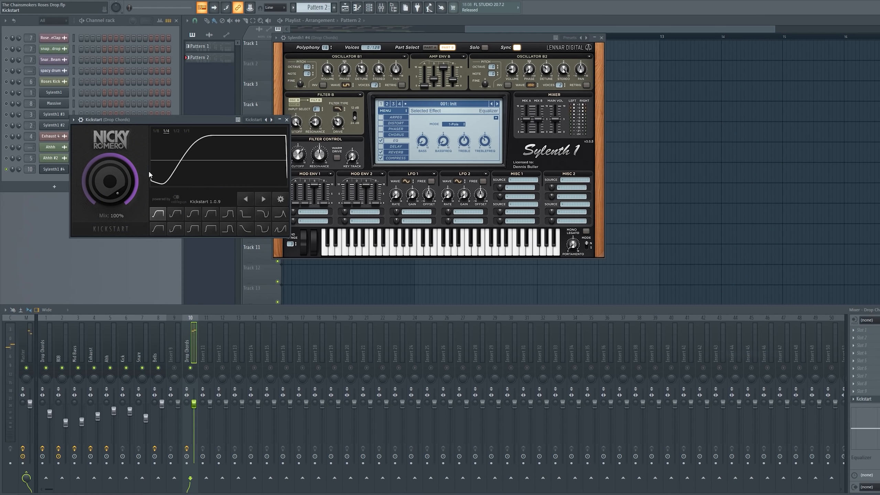
left_click_drag(205, 119, 283, 115)
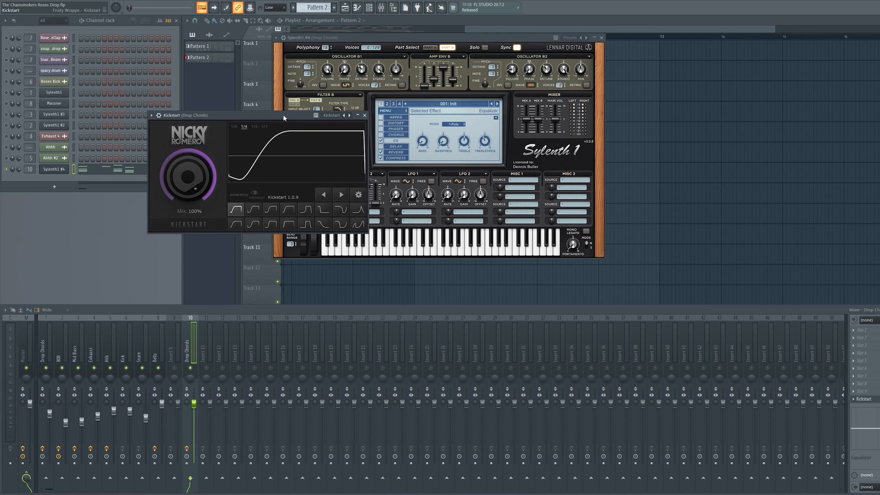
key("space")
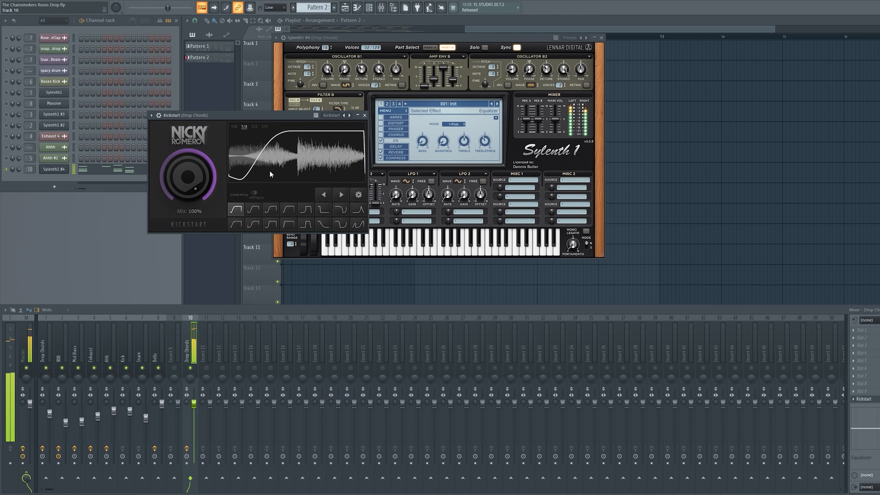
Add Fruity Parametric EQ 2 in slot 1 of Drop Chords with a band 1 high-pass at about 77 Hz, and close the plugin windows
left_click(855, 332)
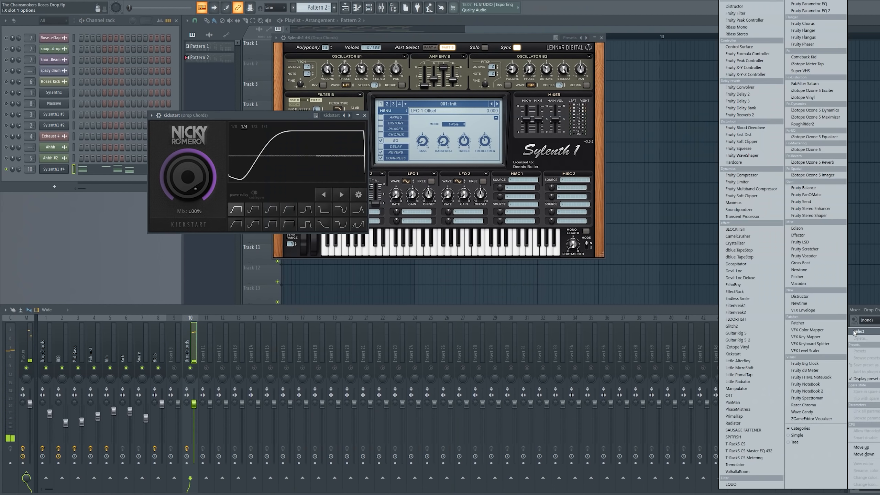
left_click(829, 12)
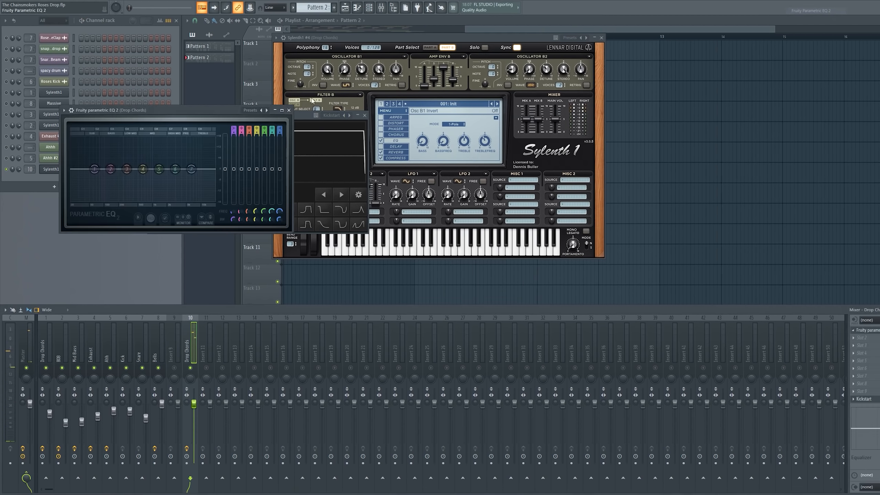
right_click(95, 170)
mouse_move(115, 190)
left_click(134, 208)
key("space")
mouse_move(94, 169)
left_mouse_down()
mouse_move(109, 169)
mouse_move(98, 169)
left_mouse_up()
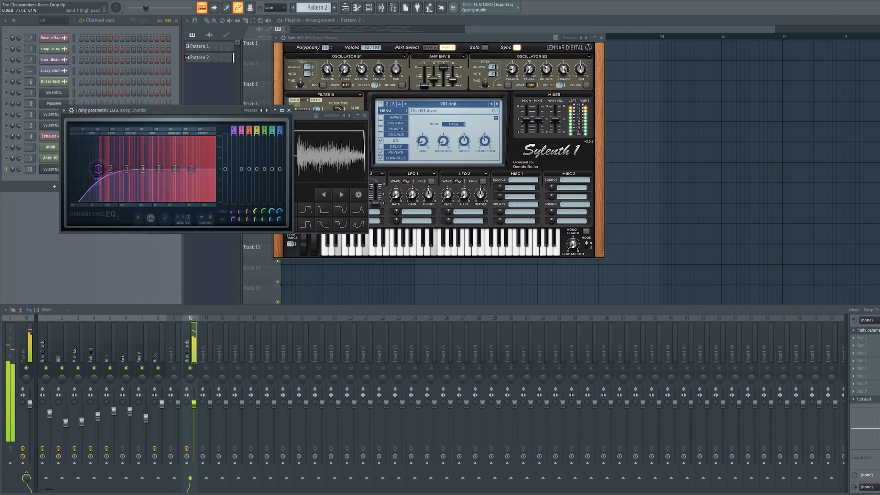
left_click(289, 110)
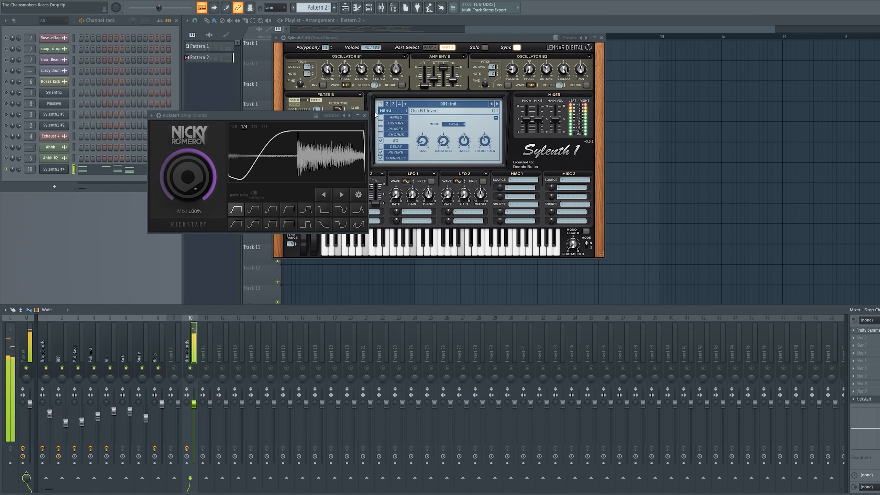
left_click(364, 115)
left_click(602, 38)
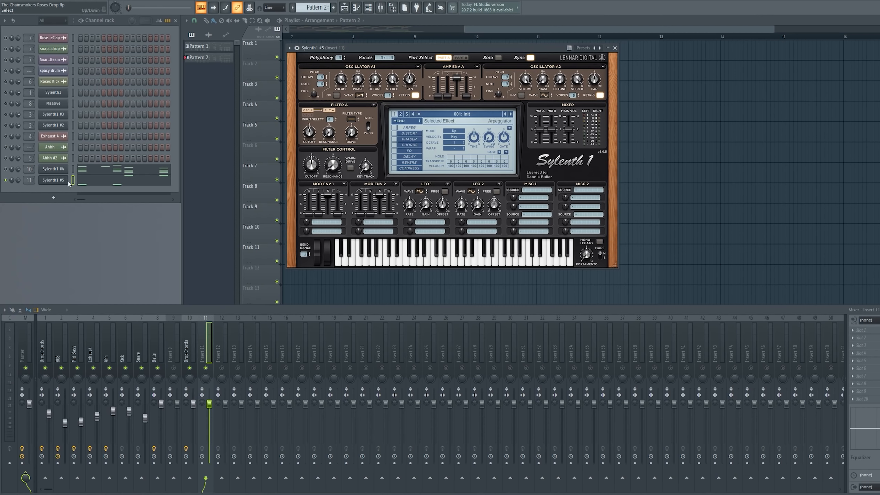
Audition the pattern with the new Sylenth1 #5 and set Oscillator A1's waveform to Sine
key("space")
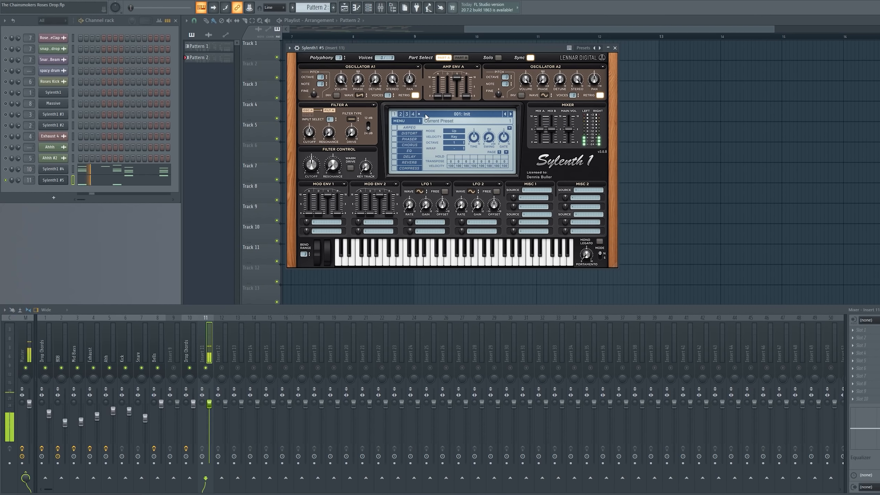
left_click(163, 181)
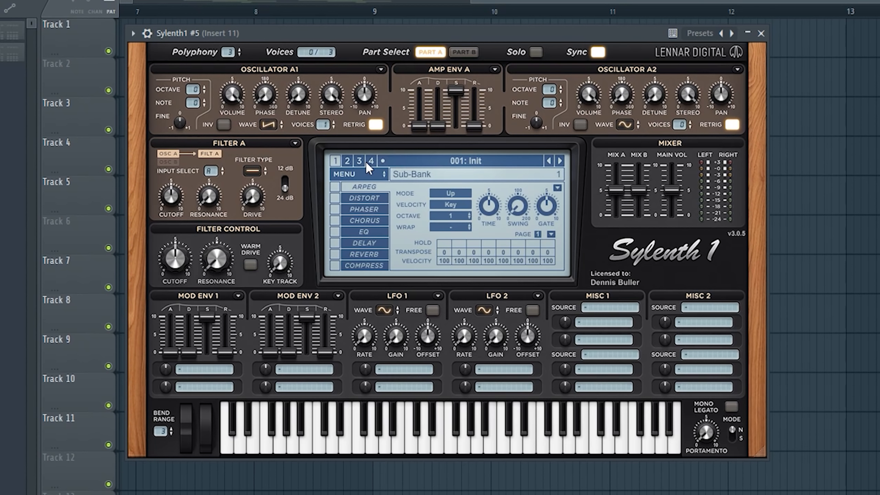
left_click(275, 128)
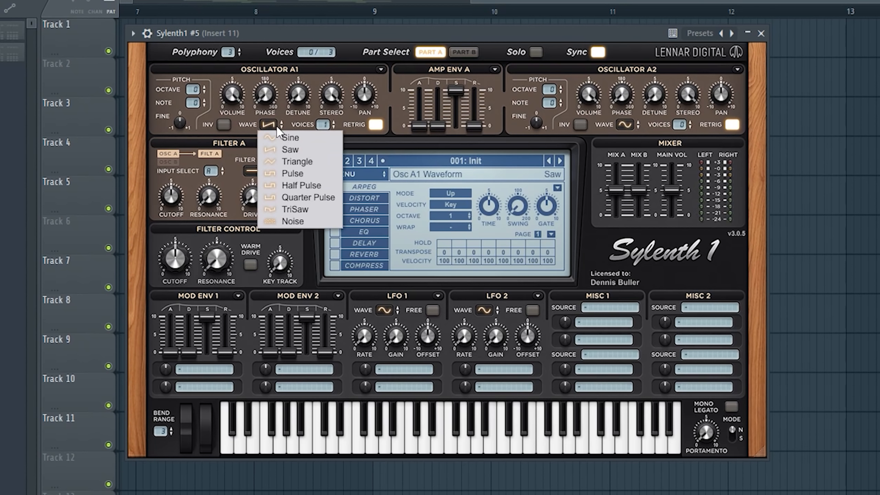
left_click(301, 135)
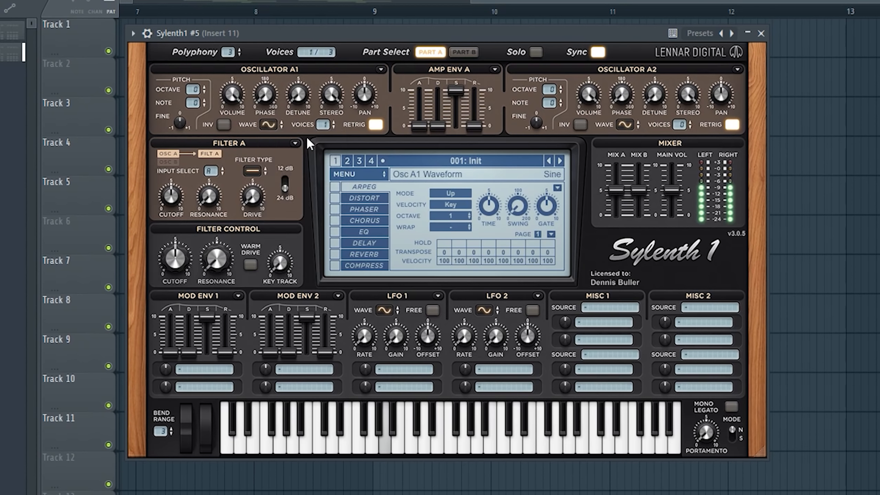
Turn off Oscillator A1's retrigger, set it to 2 voices at octave -1, and lengthen the release of Amp Env A
left_click(375, 124)
left_click(333, 122)
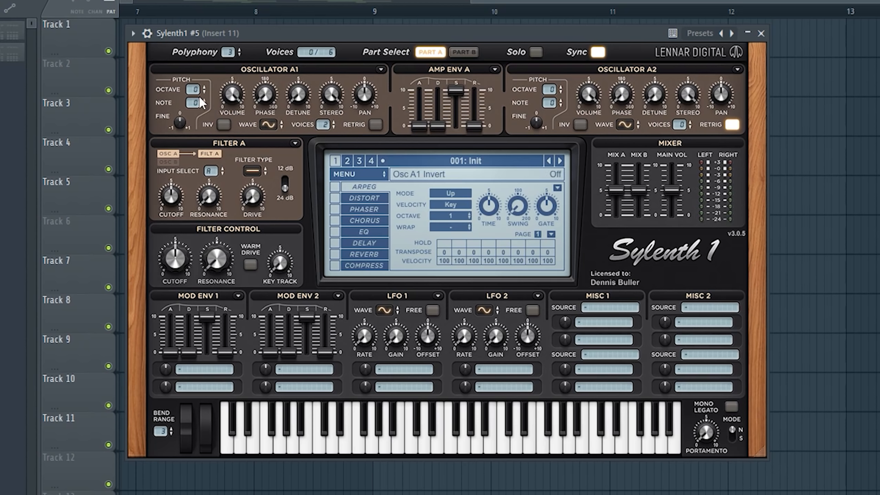
left_click_drag(194, 89, 197, 101)
mouse_move(474, 96)
left_mouse_down()
mouse_move(472, 85)
mouse_move(473, 103)
left_mouse_up()
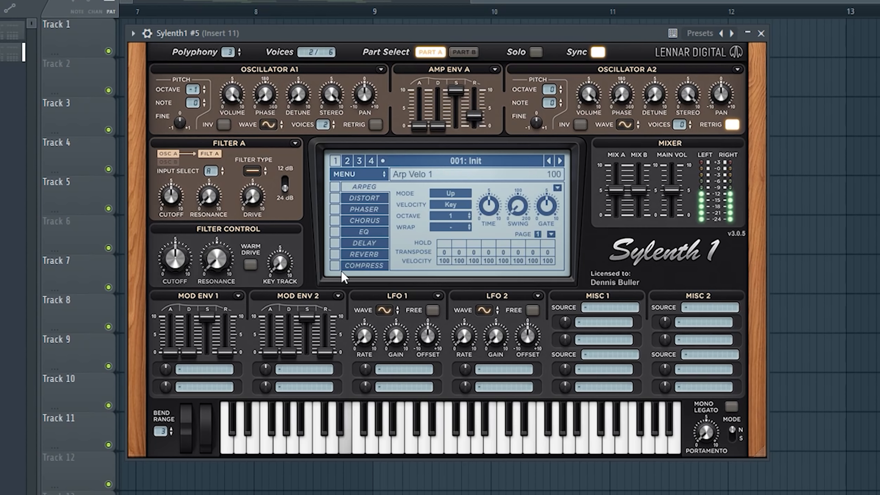
Enable the Compressor effect and try out the Reverb effect
left_click(363, 263)
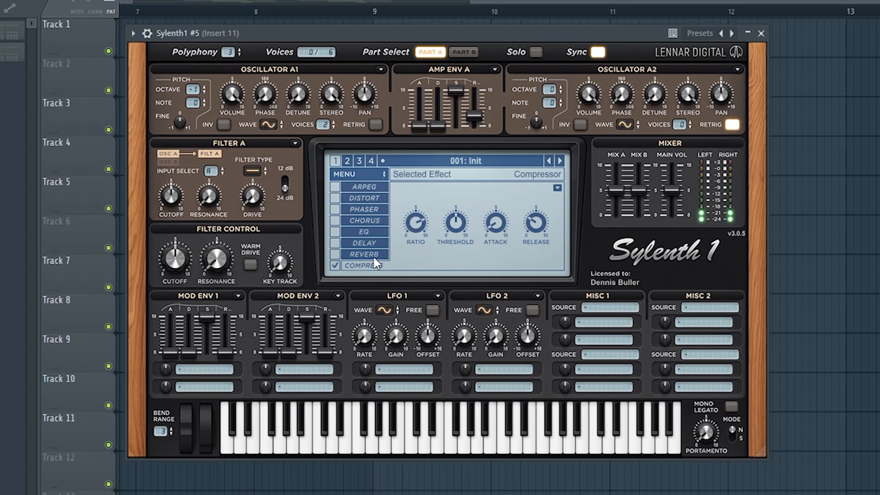
left_click(351, 257)
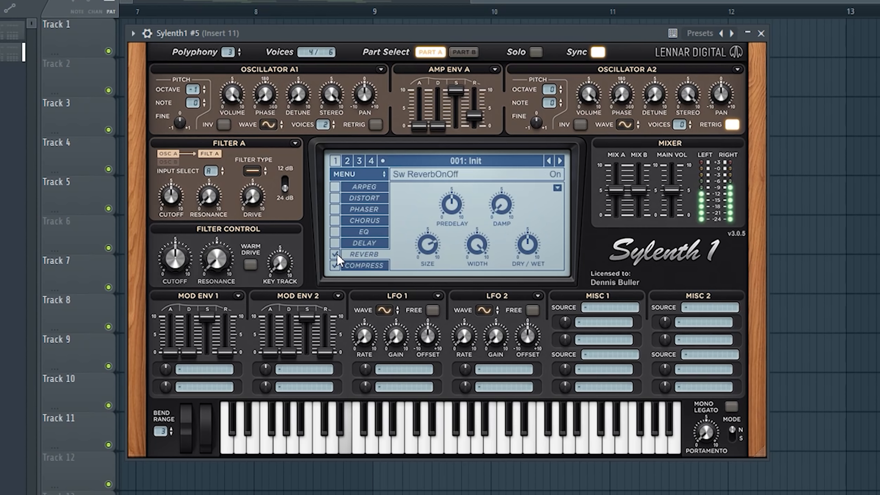
Enable the EQ effect, adjust its bass level and bass frequency, and set the treble frequency to about 9419 Hz
left_click(357, 231)
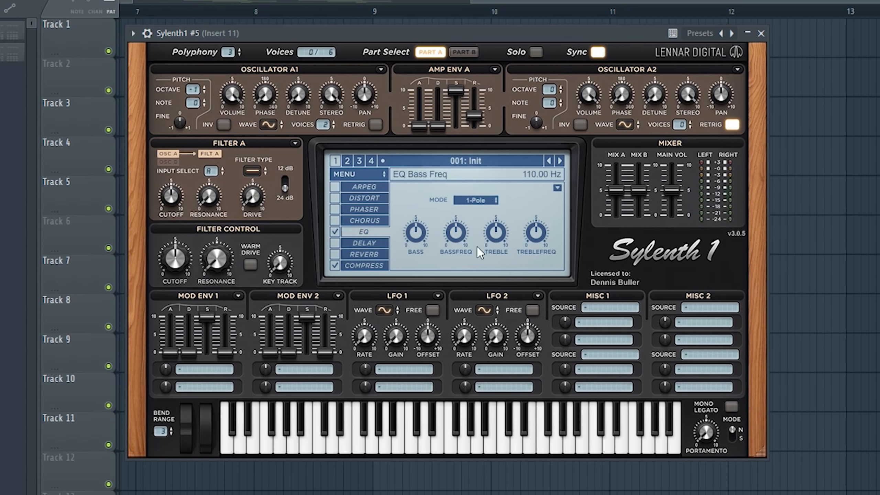
left_click_drag(456, 229, 455, 231)
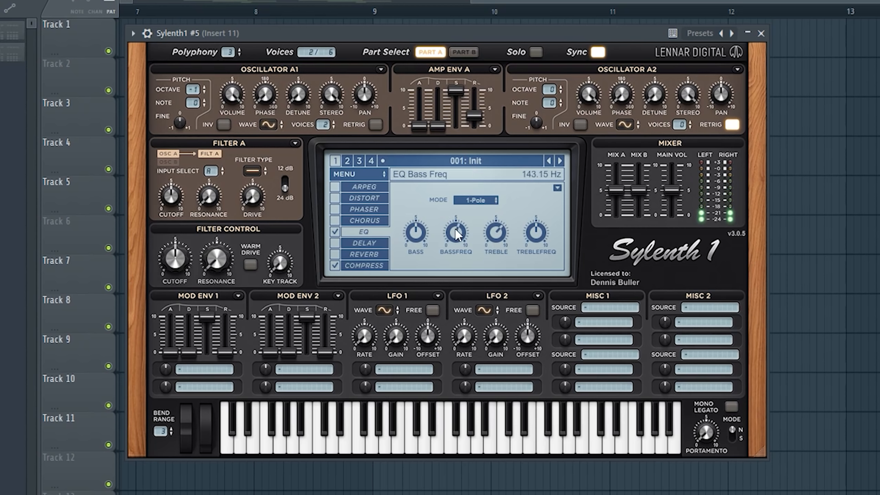
left_click_drag(455, 298, 414, 170)
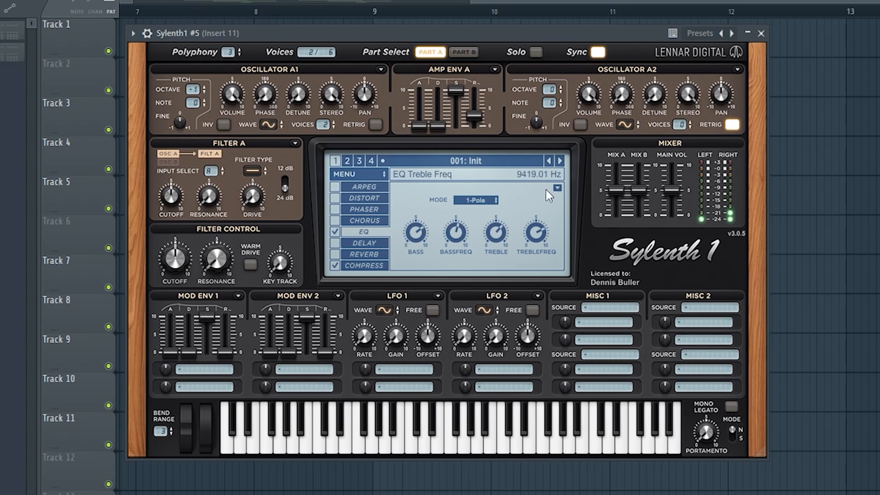
Enable the Distortion effect with the OverDrive type and set its amount to about 8.8
left_click(357, 201)
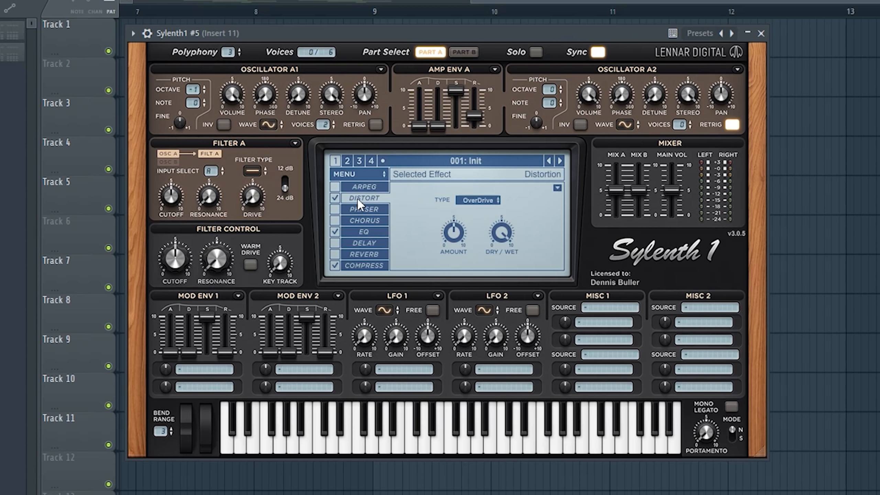
left_click_drag(440, 231, 474, 196)
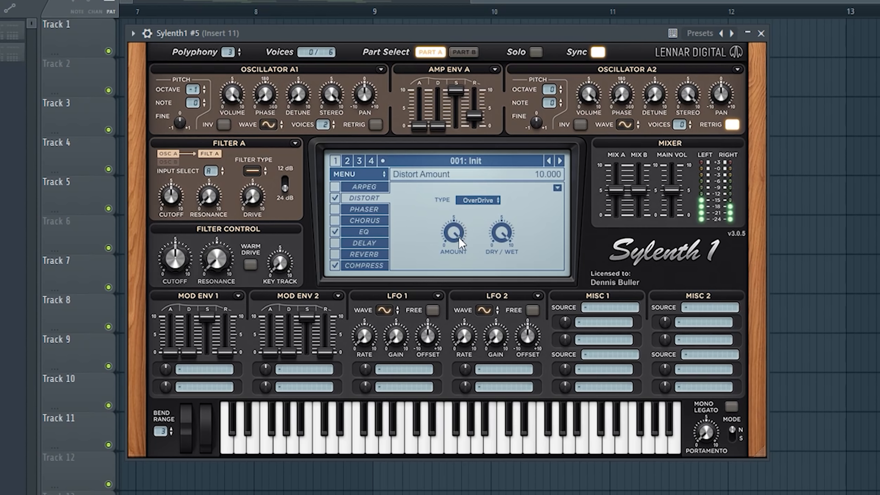
left_click_drag(460, 238, 462, 269)
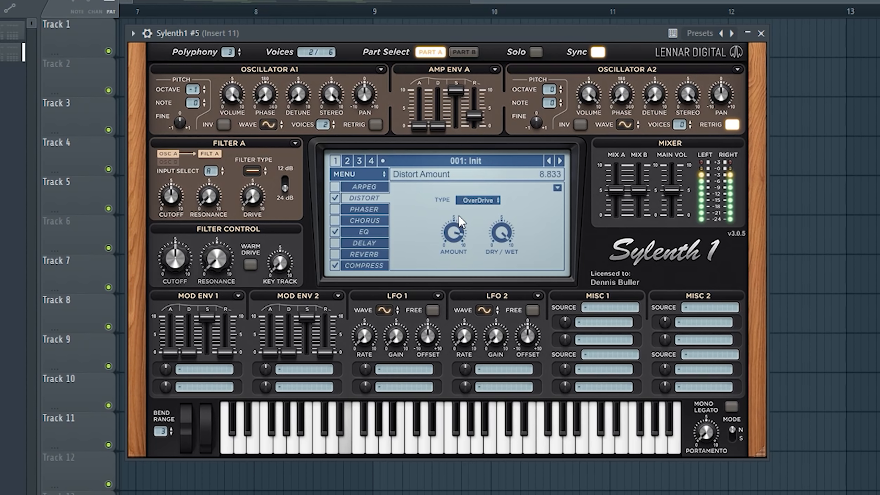
Enable the Chorus effect and lower its dry/wet mix to about 27%
left_click(335, 221)
left_click(362, 221)
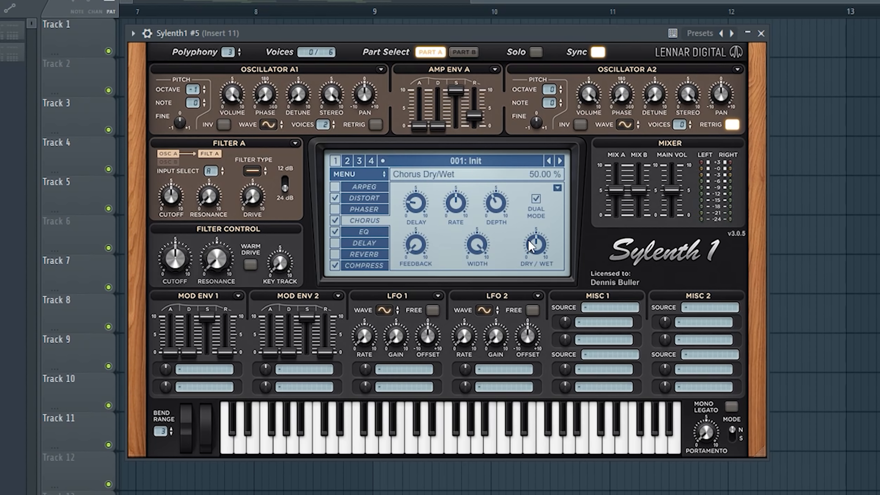
left_click_drag(533, 242, 516, 224)
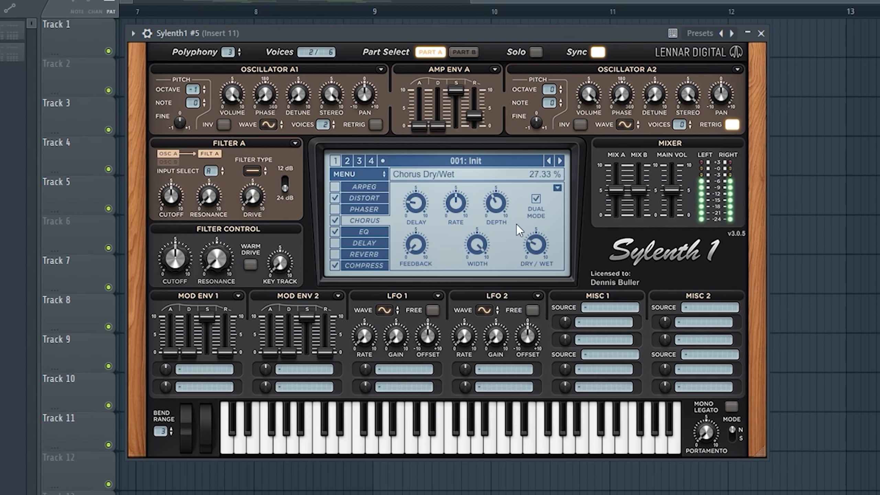
Return to the Distortion settings and reduce the amount to about 8.4
left_click(363, 198)
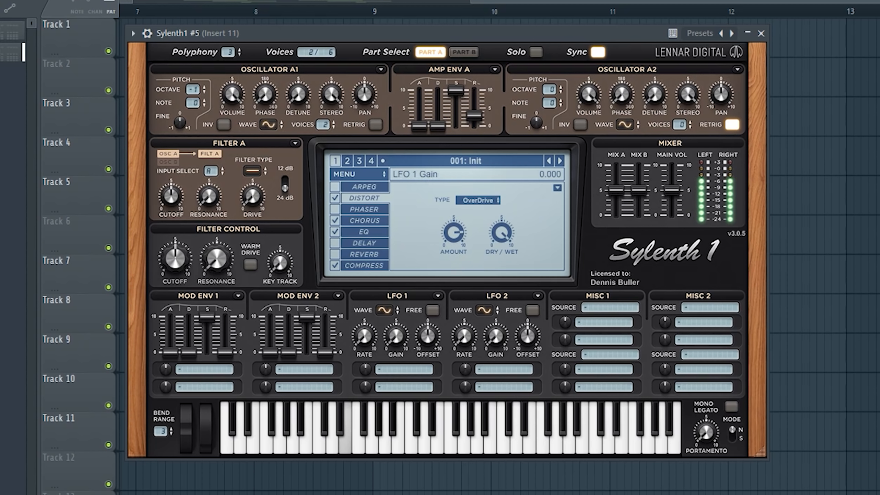
left_click_drag(455, 239, 459, 229)
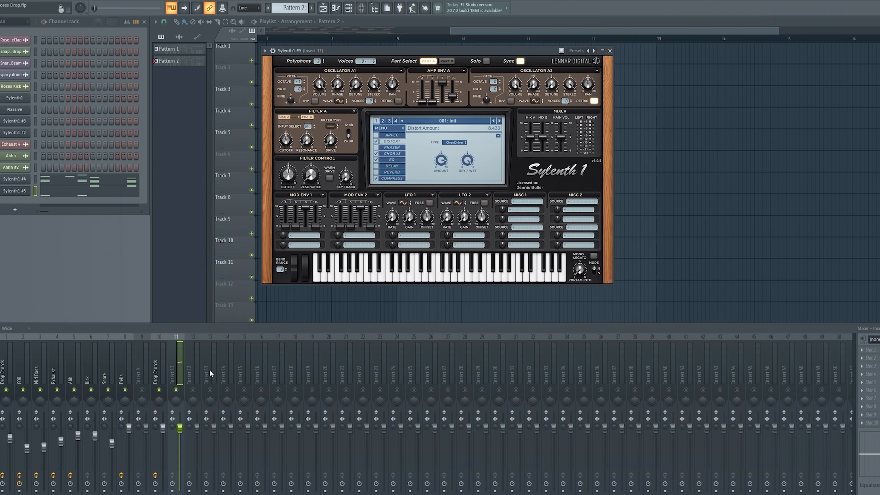
Load Fruity Parametric EQ 2 in slot 1 of mixer insert 11, boost band 2 slightly in the lows, and close its window
left_click(865, 351)
left_click(740, 38)
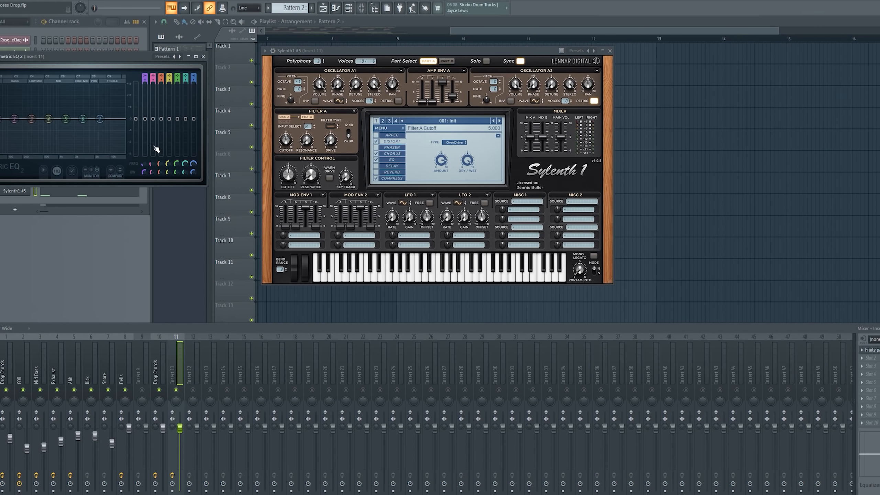
left_click_drag(60, 57, 105, 83)
left_click_drag(60, 144, 51, 137)
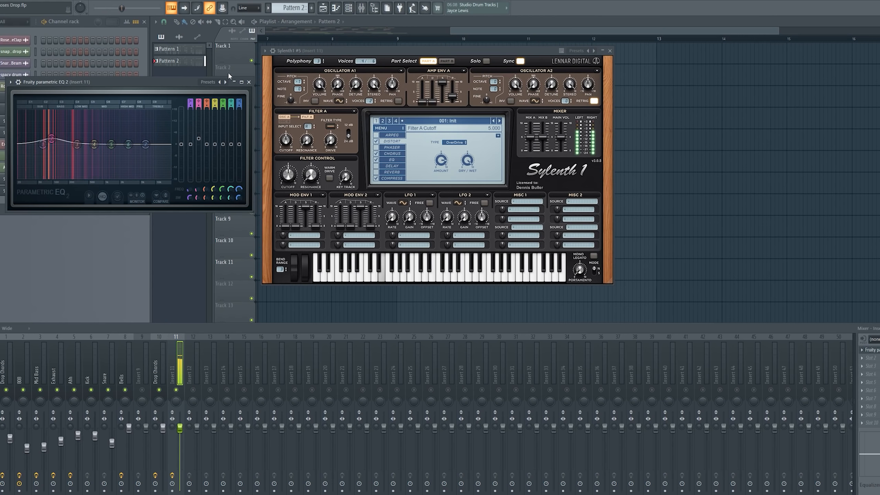
left_click(248, 82)
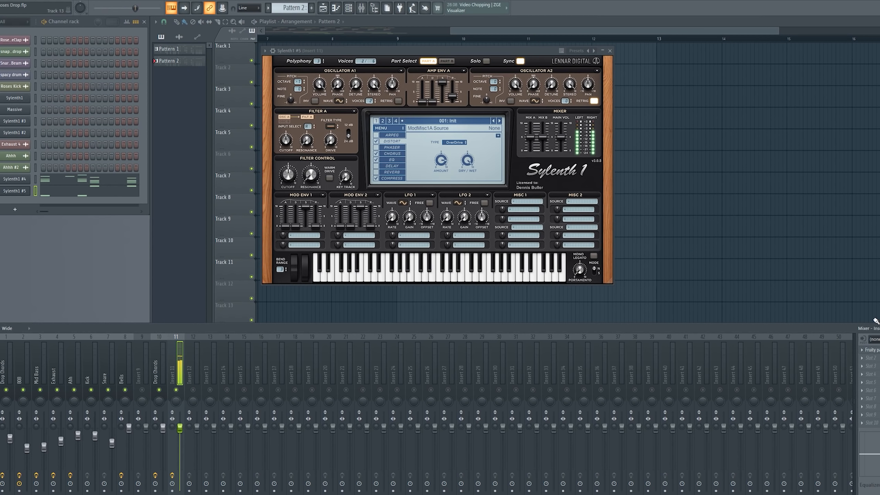
Load Decapitator into effect slot 2 of mixer insert 11
left_click(866, 362)
left_click(753, 280)
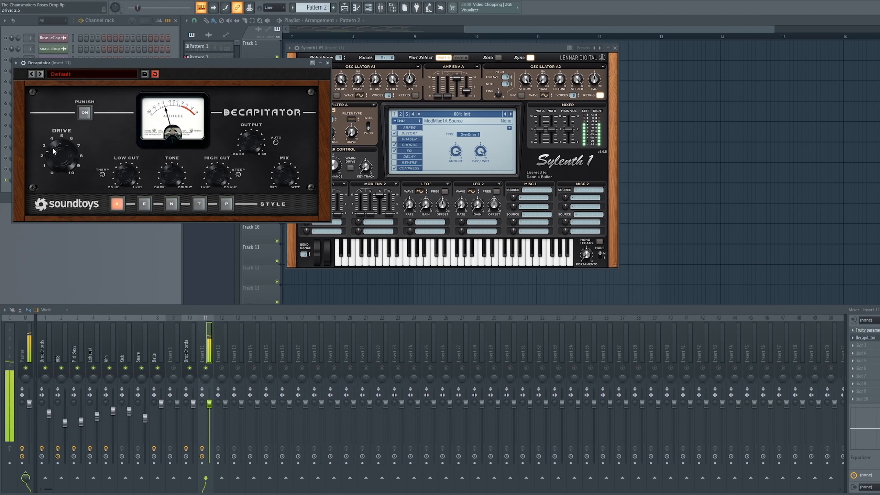
Raise Decapitator's drive to about 4.1, then load Kickstart into effect slot 3 of mixer insert 11 and close its window
left_click_drag(54, 151, 53, 142)
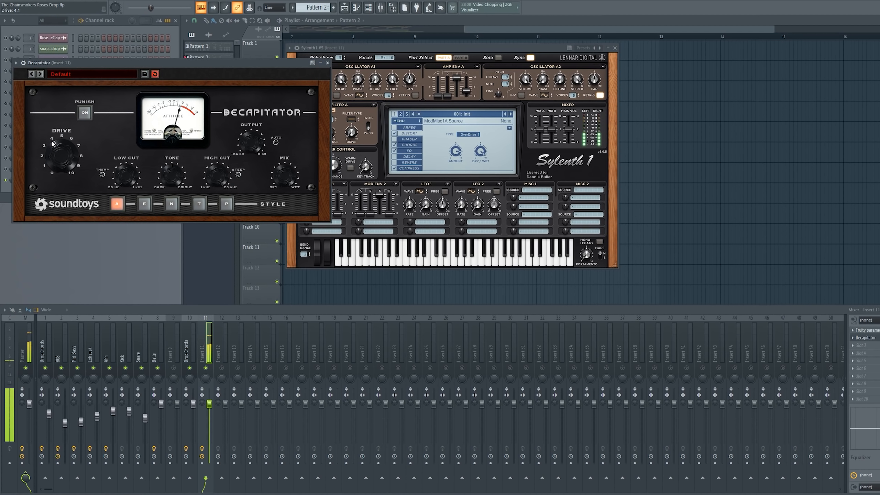
left_click(327, 63)
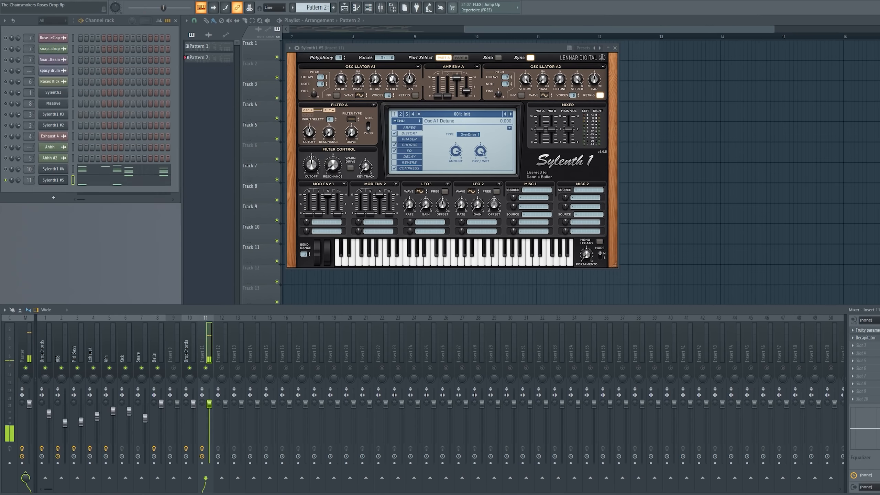
left_click(861, 345)
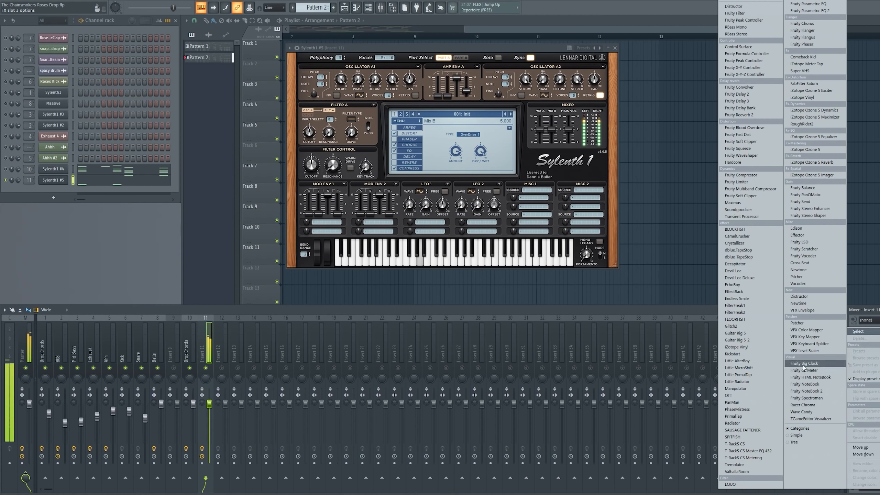
left_click(746, 354)
left_click(240, 74)
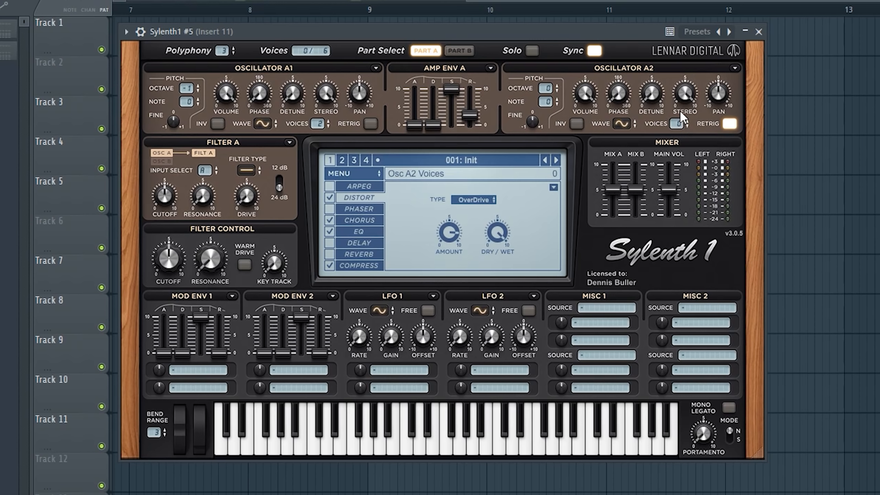
Set oscillator A2 to 1 voice at octave -1, turn off its retrigger and raise its detune
left_click_drag(679, 122, 680, 111)
left_click(728, 121)
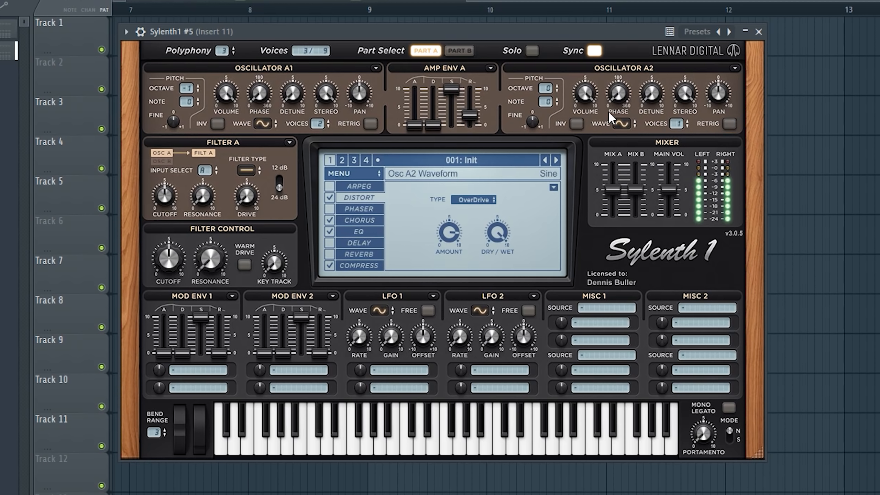
left_click(557, 90)
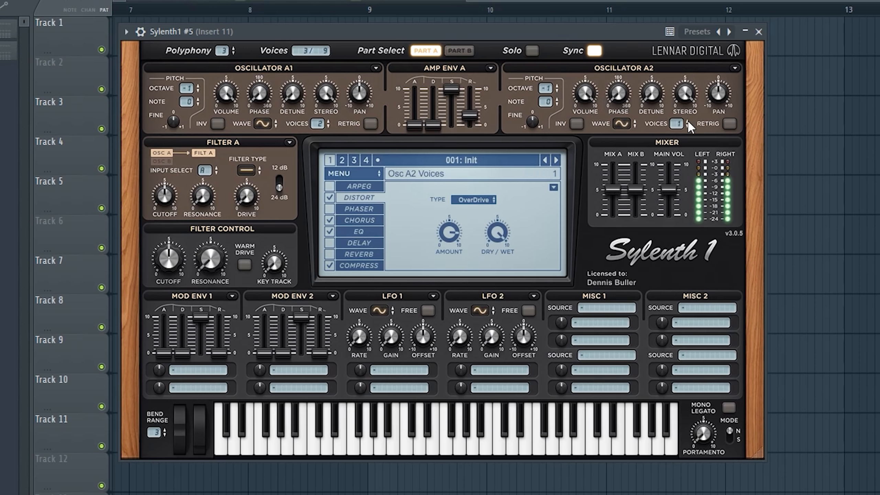
left_click_drag(655, 98, 653, 26)
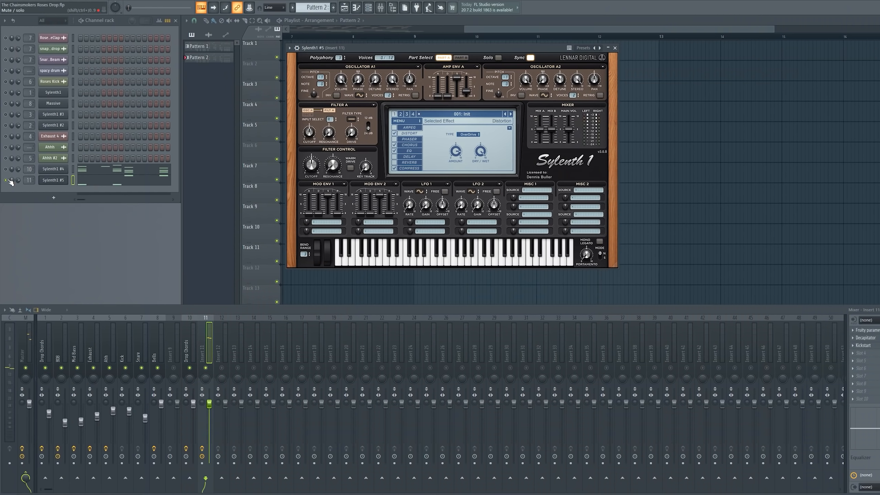
Unsolo the Sylenth1 #5 channel and slightly lower the volume fader of mixer insert 11
right_click(11, 182)
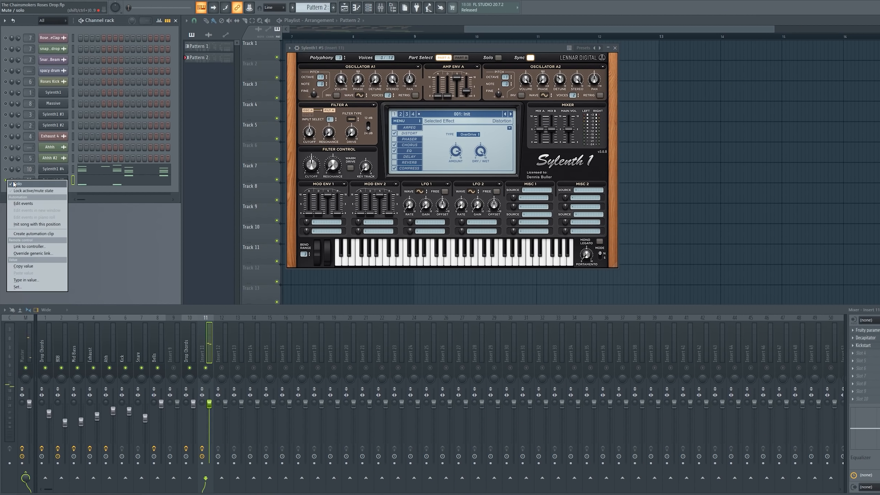
left_click(37, 187)
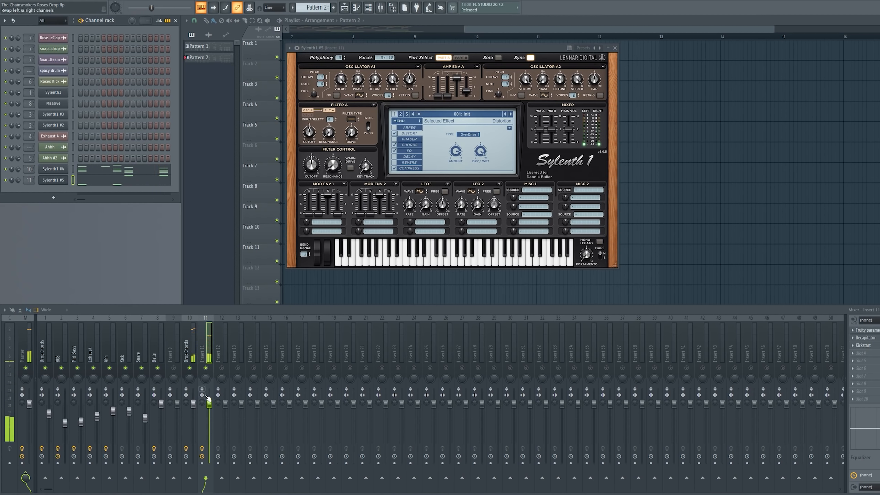
left_click_drag(209, 404, 209, 410)
Rename mixer insert 11 as 808
right_click(213, 329)
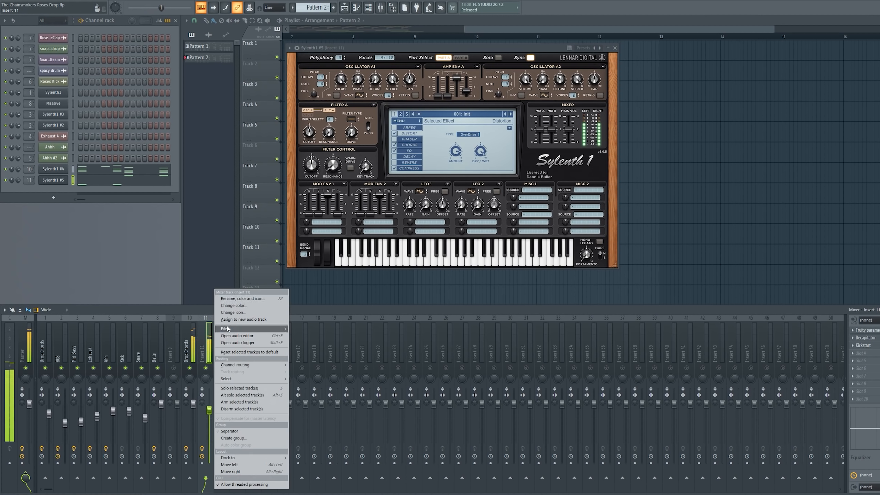
left_click(242, 298)
type("808")
key("Return")
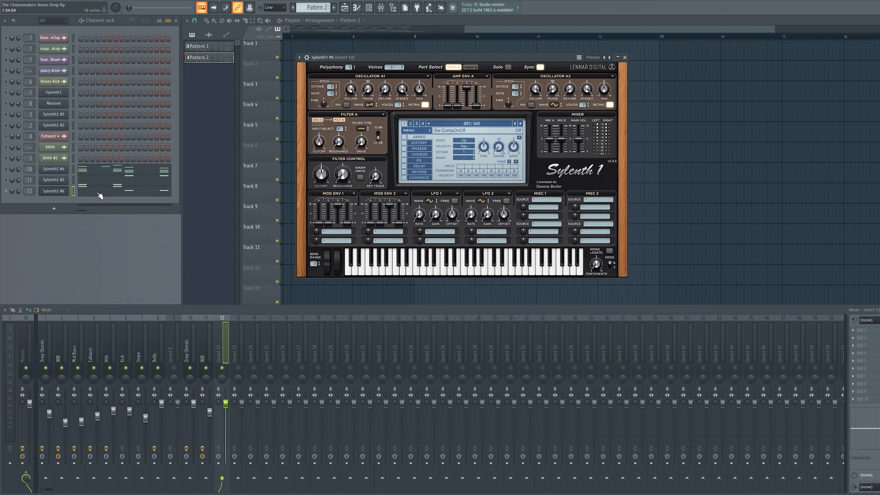
Set oscillator A1 of Sylenth1 #6 to a Quarter Pulse wave with 4 voices, octave -2 and retrigger off
left_click(100, 195)
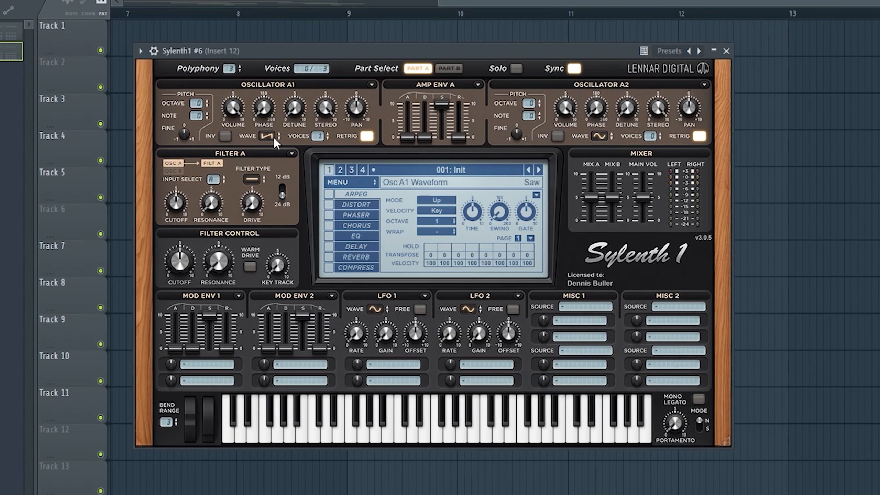
left_click(269, 137)
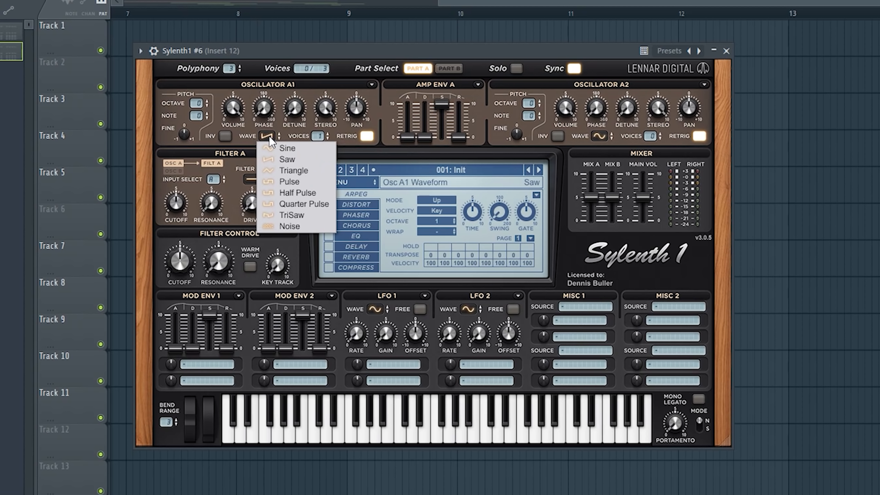
left_click(297, 203)
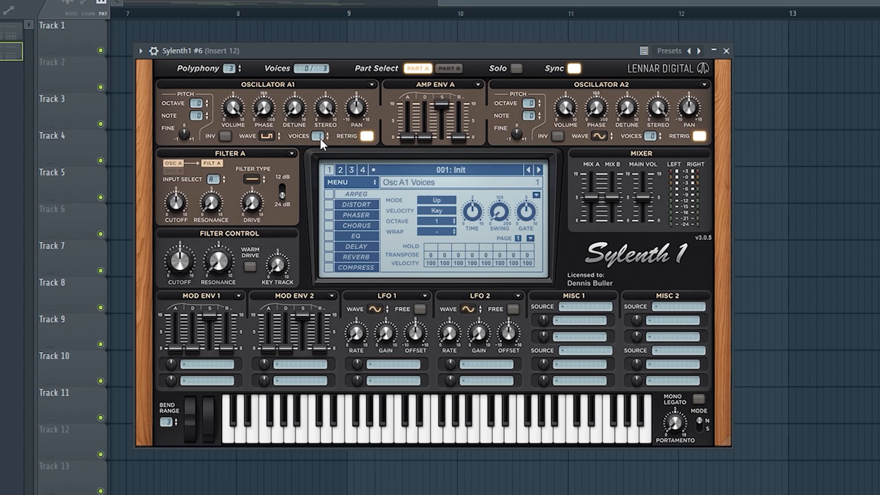
left_click_drag(321, 138, 329, 106)
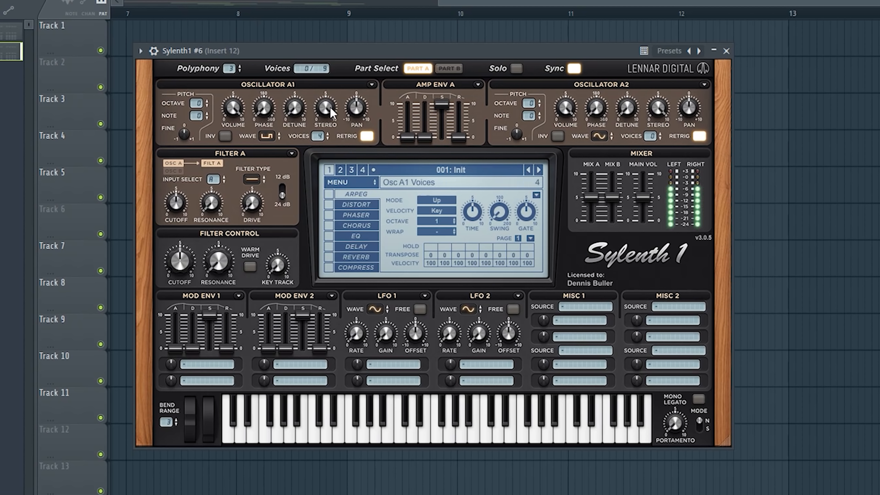
left_click(369, 136)
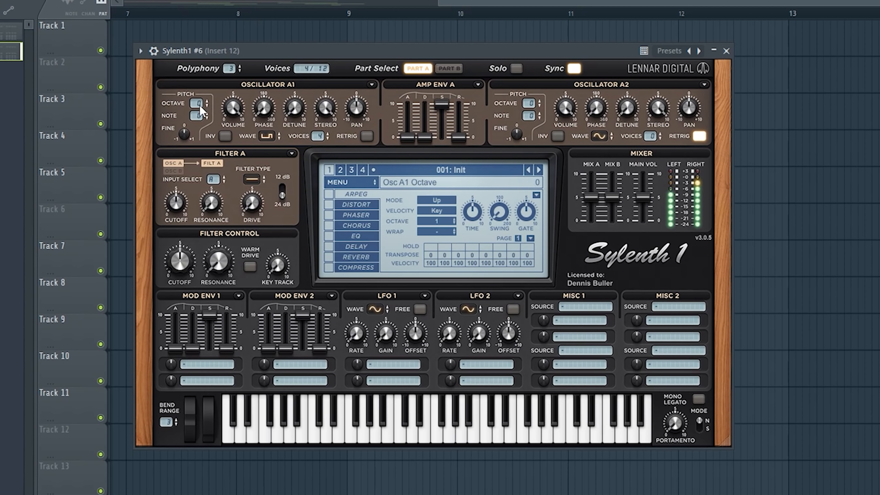
left_click_drag(197, 104, 203, 129)
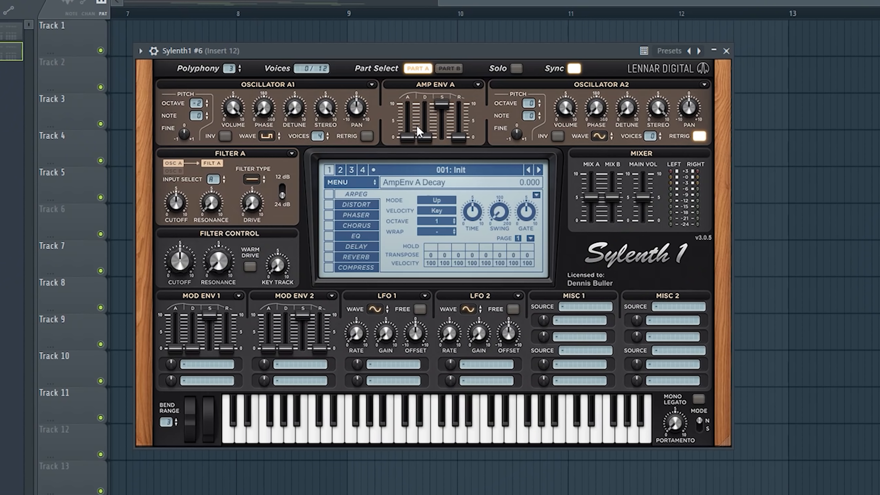
Set oscillator A2 to a Saw wave with 1 voice, turn off its retrigger and lower its volume
left_click(602, 136)
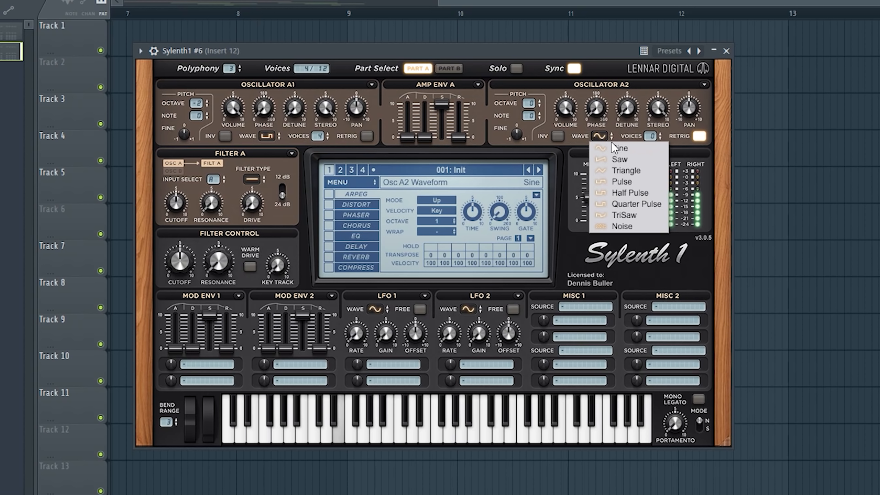
left_click(626, 159)
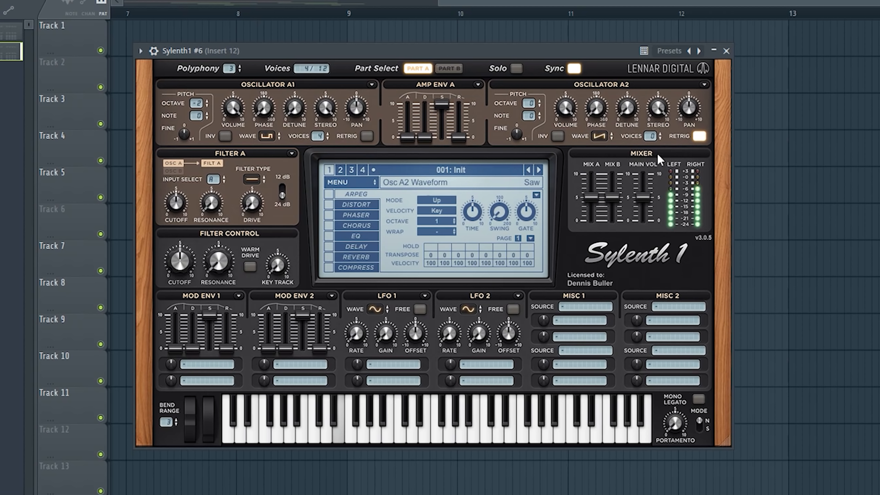
left_click(699, 136)
left_click(660, 133)
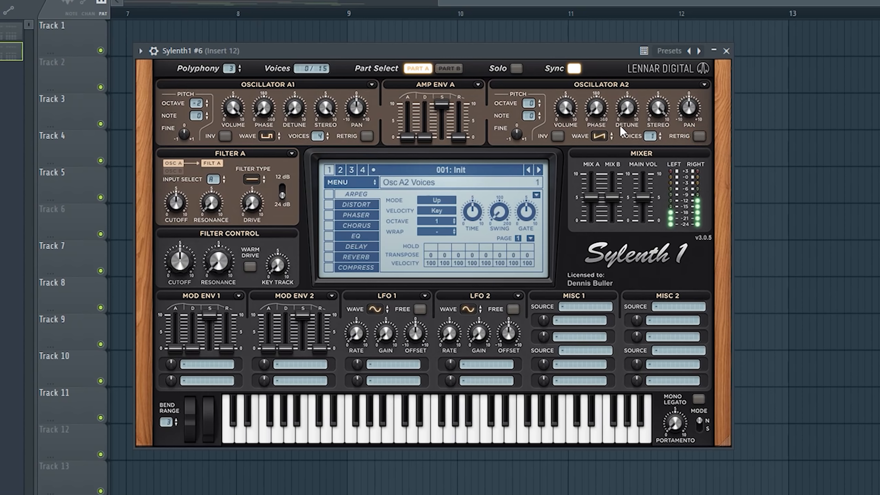
left_click_drag(568, 108, 574, 186)
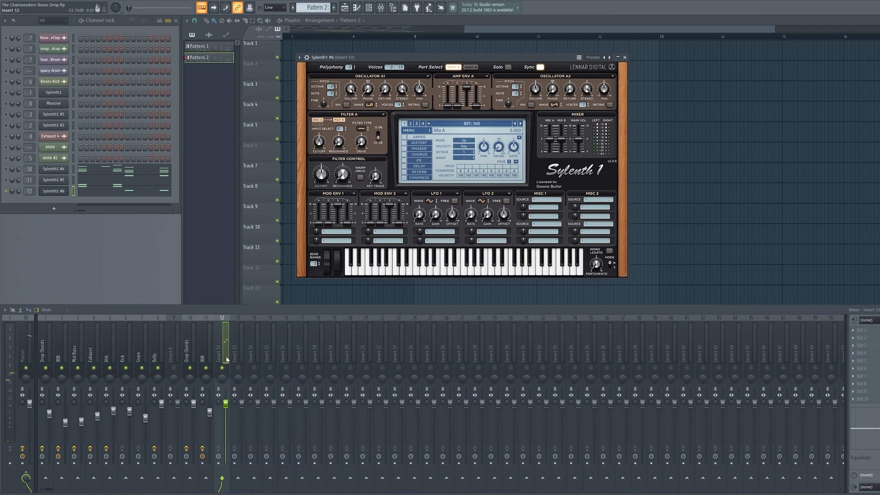
Rename mixer insert 12 as mid bass
right_click(227, 361)
left_click(260, 296)
type("mid bass")
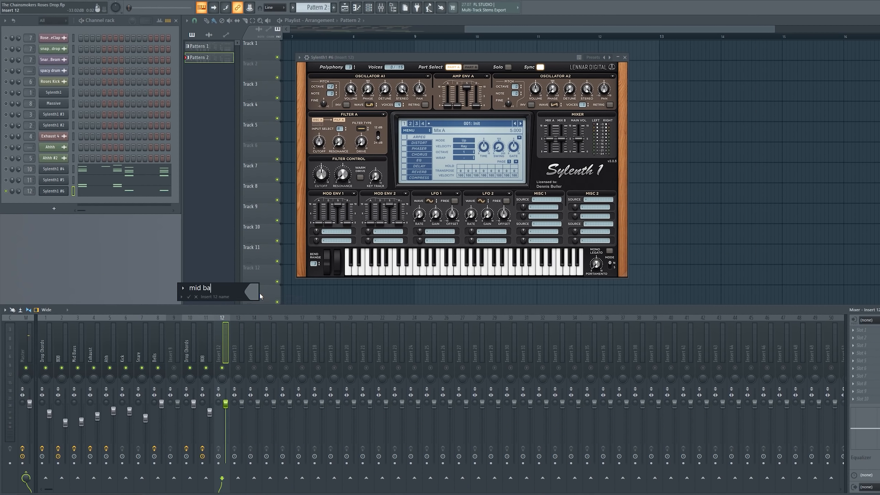
key("Return")
Load Kickstart into effect slot 10 of the mid bass insert and close its window
left_click(863, 330)
mouse_move(859, 331)
left_click(742, 354)
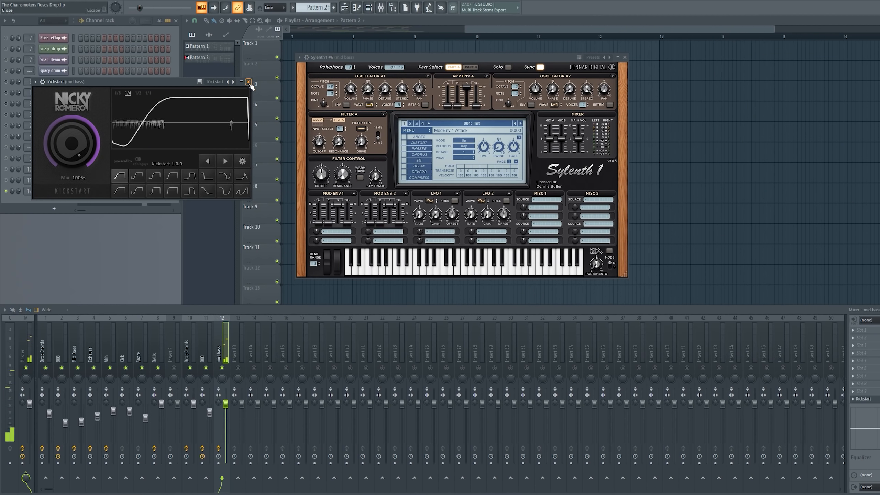
left_click(249, 82)
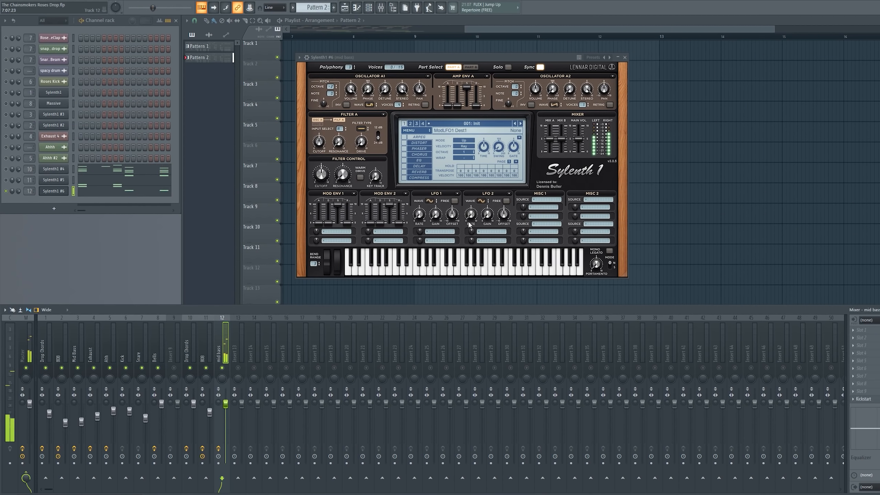
Stop playback, unsolo the Sylenth1 #6 channel and play the pattern again with all channels
key("space")
right_click(7, 191)
left_click(16, 198)
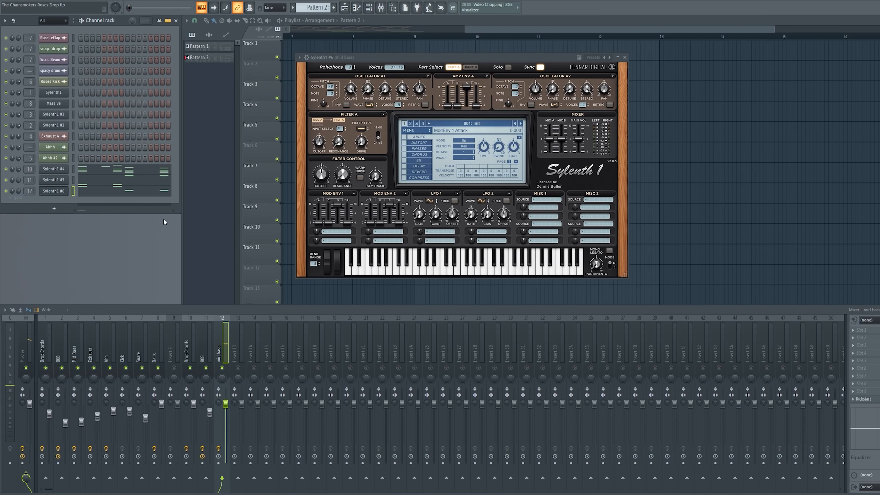
right_click(6, 192)
left_click(15, 198)
right_click(6, 191)
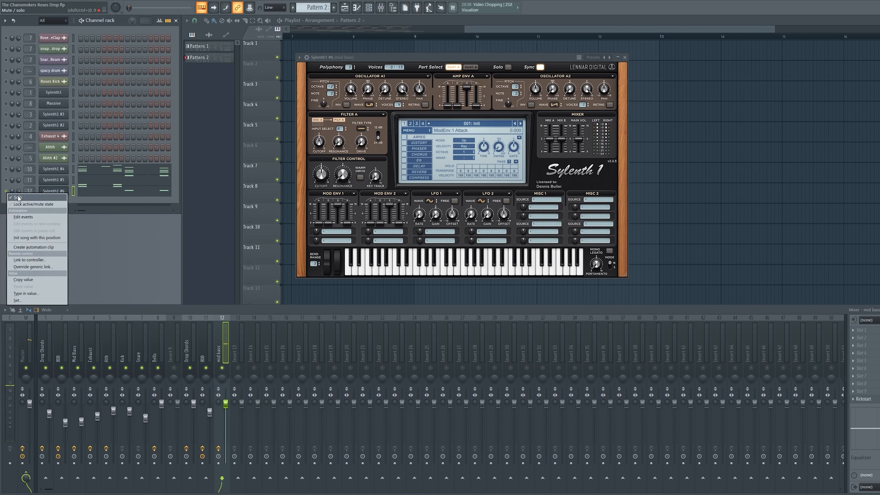
left_click(16, 198)
key("space")
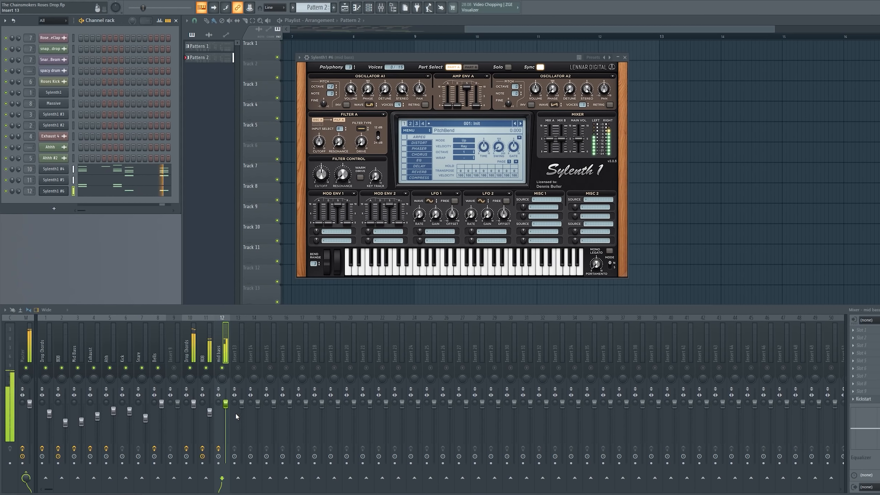
Compare the mix with the mid bass insert muted and unmuted, then slightly raise its volume fader
left_click(222, 368)
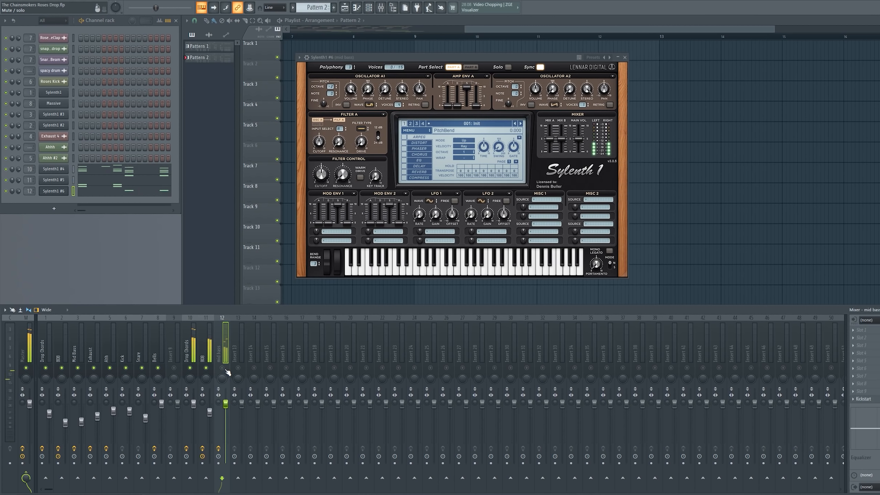
left_click(222, 368)
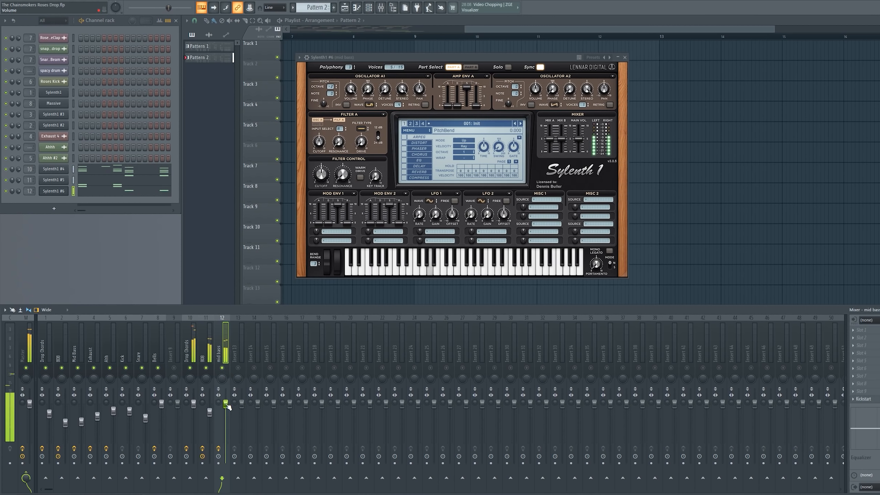
left_click_drag(226, 403, 225, 395)
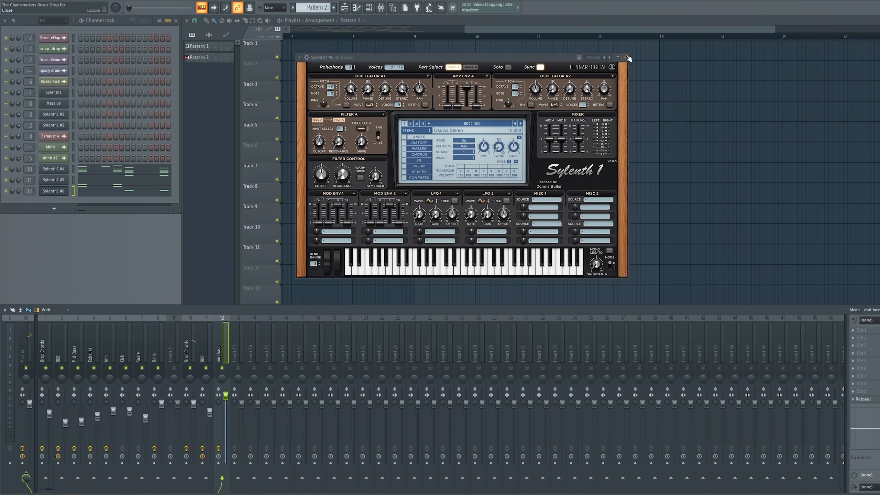
Close the Sylenth1 #6 window and add a new Massive instrument channel below it in the channel rack
left_click(53, 191)
right_click(56, 194)
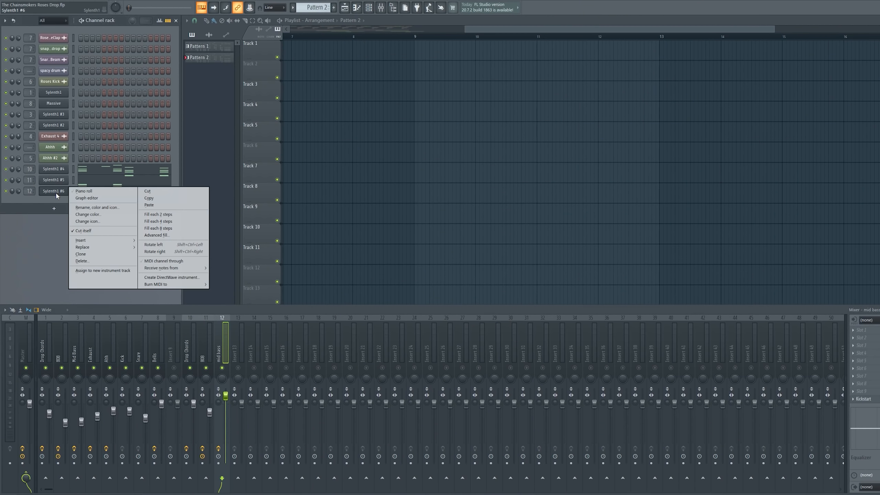
left_click(88, 253)
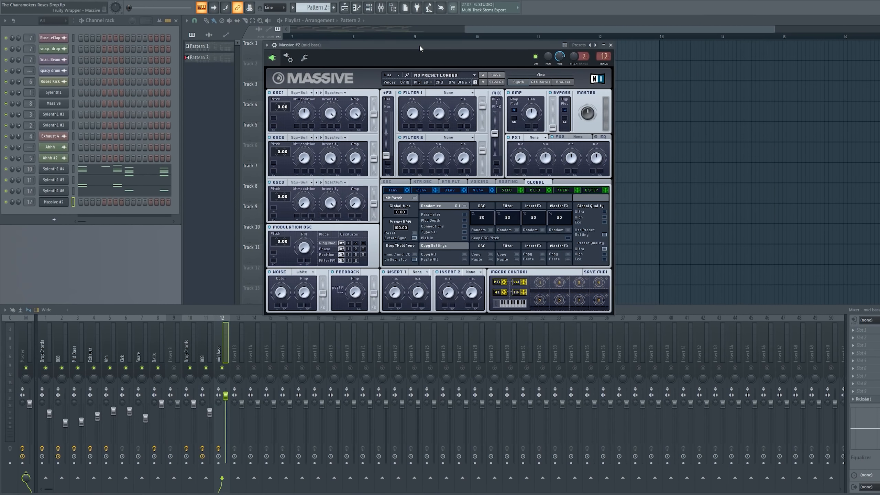
Load the Cruithne's Orbit preset in Massive #2
left_click(446, 75)
left_click_drag(485, 73, 485, 113)
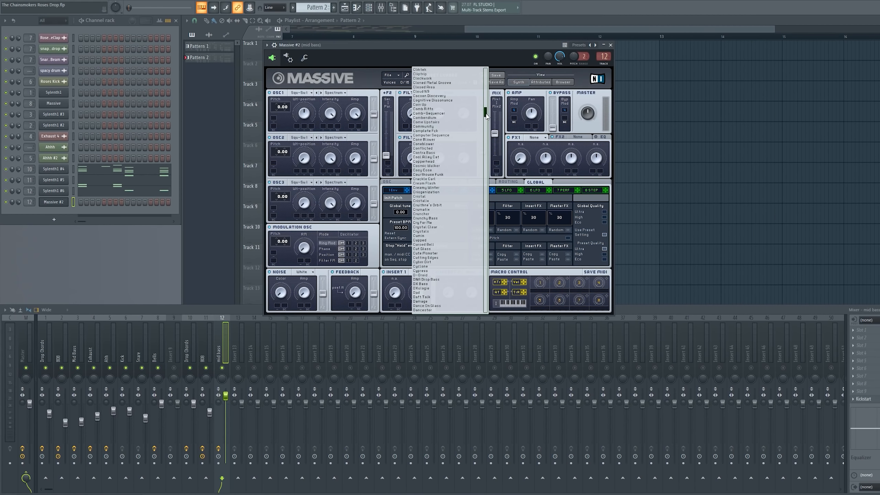
scroll(437, 210, "down", 3)
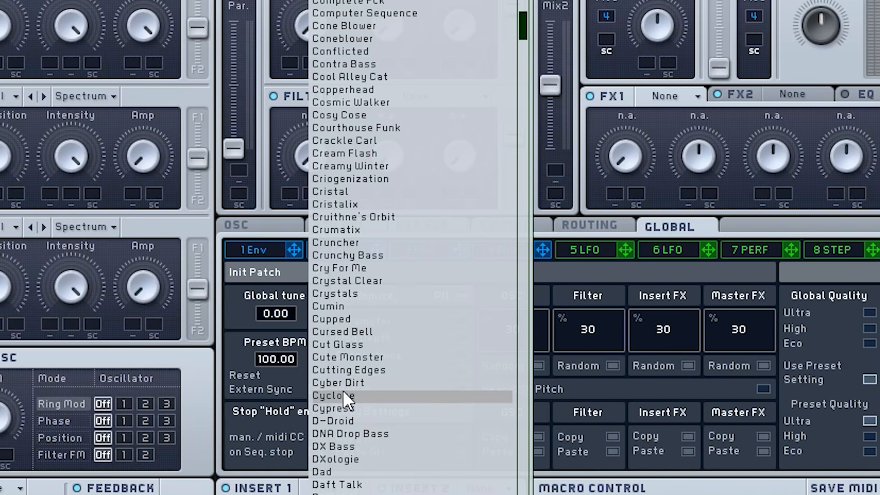
left_click(351, 216)
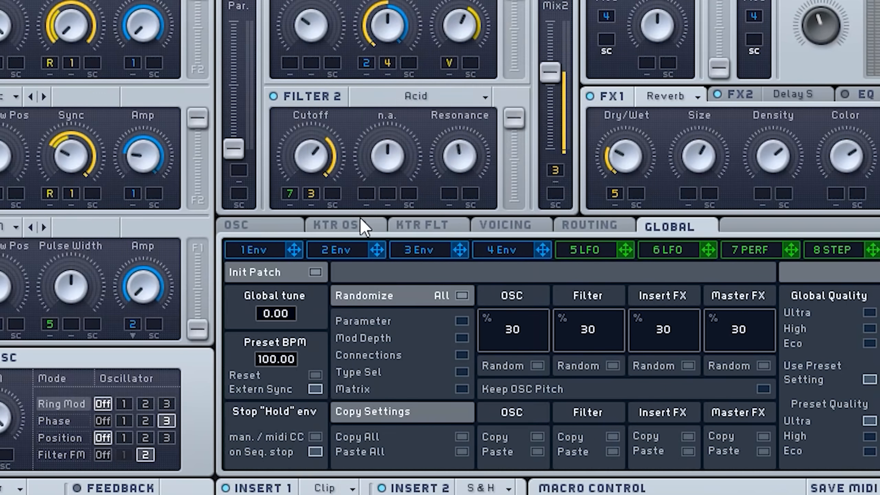
Paste the copied notes into the Massive #2 channel and route it to mixer insert 10, Drop Chords
left_click(54, 202)
key("ctrl+v")
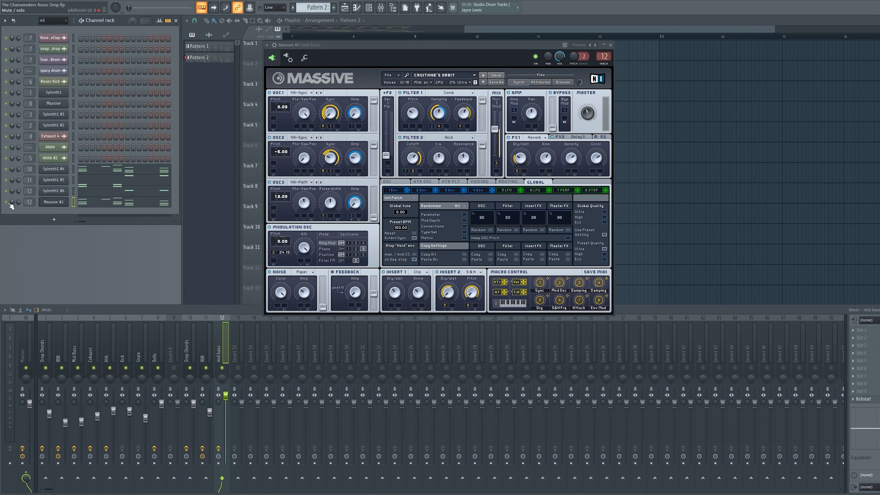
left_click_drag(29, 202, 29, 205)
Solo the Massive #2 channel, play the pattern to hear it alone, and turn the solo off again
right_click(5, 204)
left_click(103, 203)
key("space")
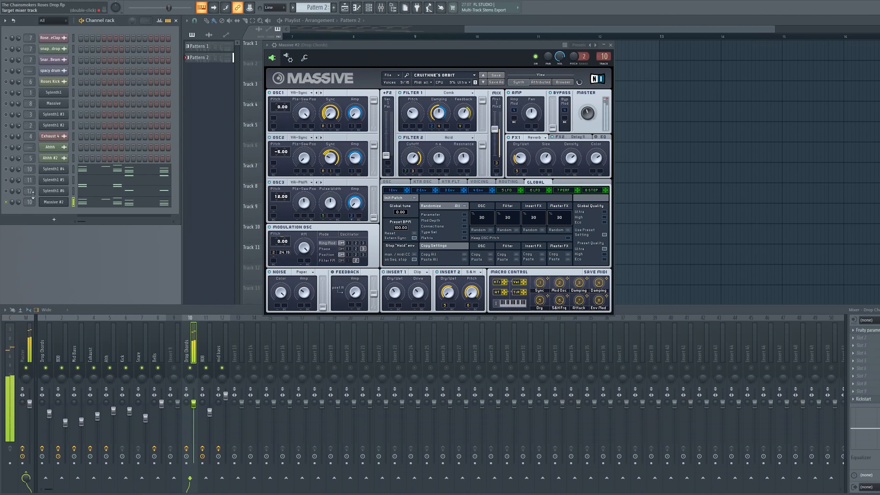
right_click(6, 202)
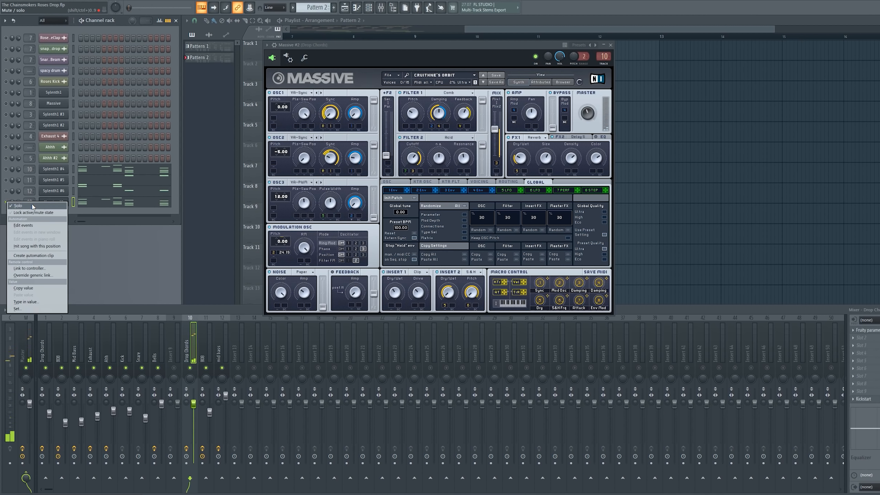
left_click(33, 206)
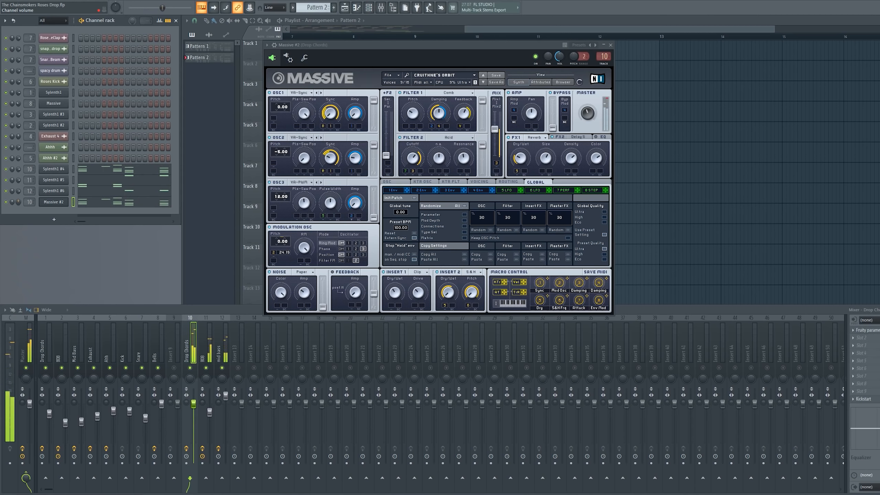
Close the Massive #2 window and replace the Pattern 1 clip on playlist Track 7 with Pattern 2
left_click(610, 45)
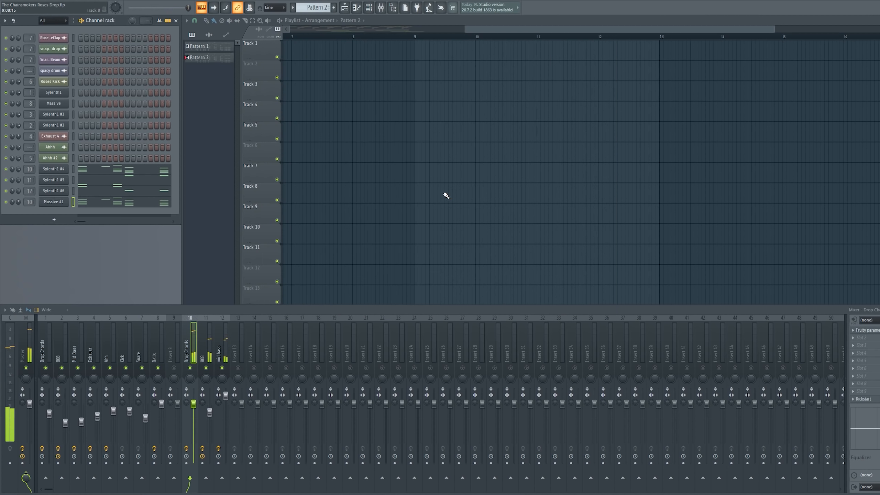
left_click(475, 31)
scroll(435, 59, "up", 1)
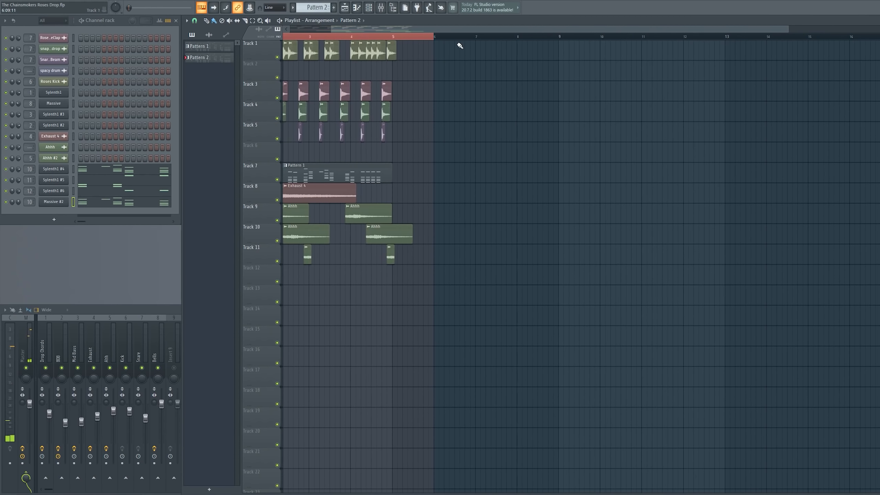
left_click_drag(472, 31, 155, 37)
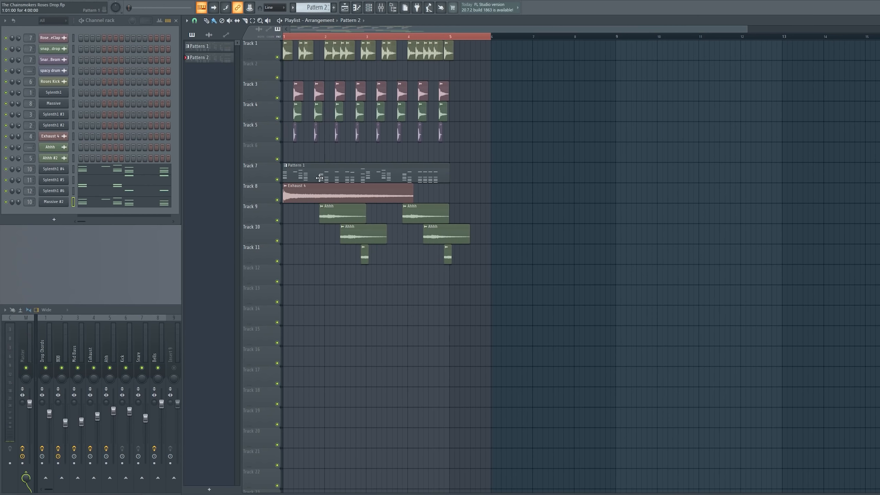
left_click(297, 172)
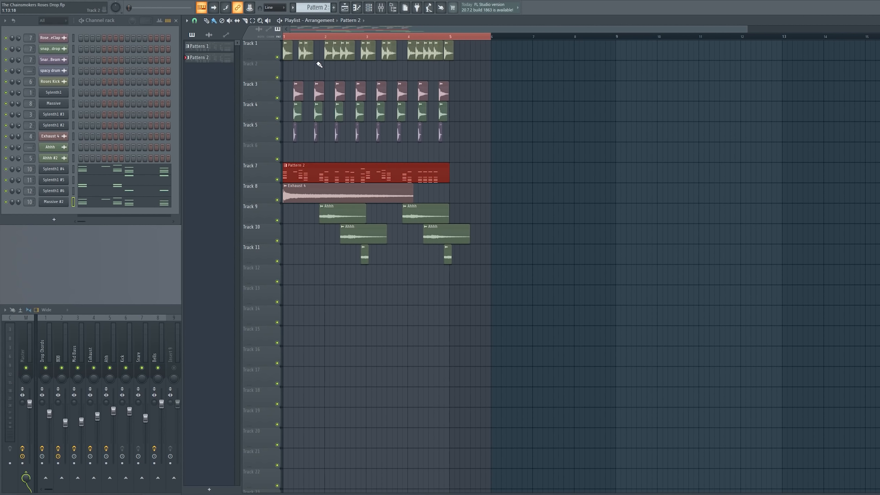
scroll(319, 64, "up", 3)
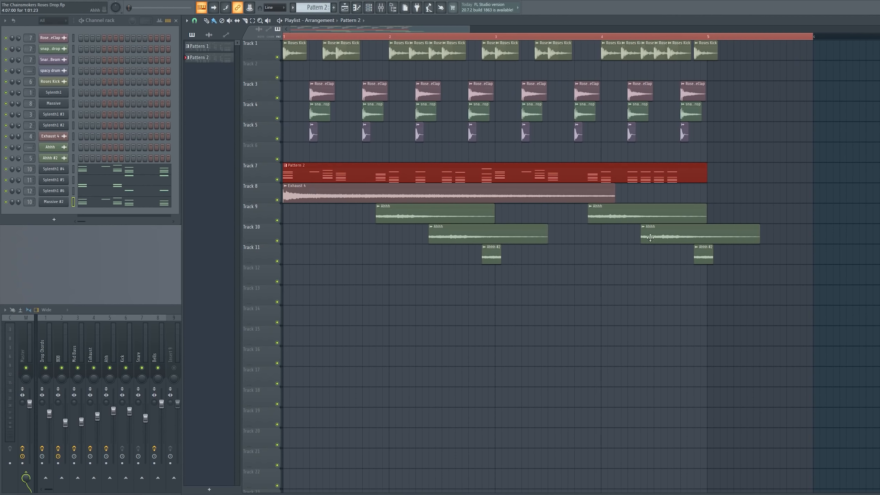
Play the arrangement and slightly lower the Drop Chords and mid bass mixer faders to balance them with the drums
left_click(166, 309)
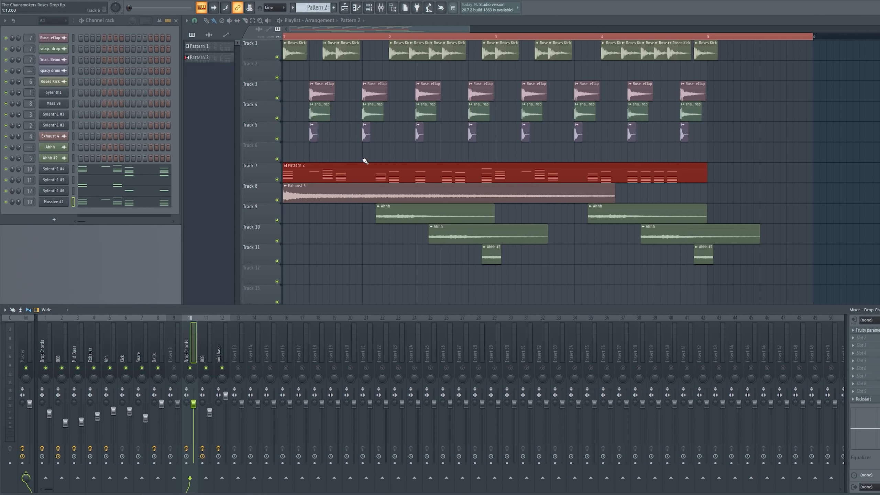
scroll(365, 161, "down", 3)
key("space")
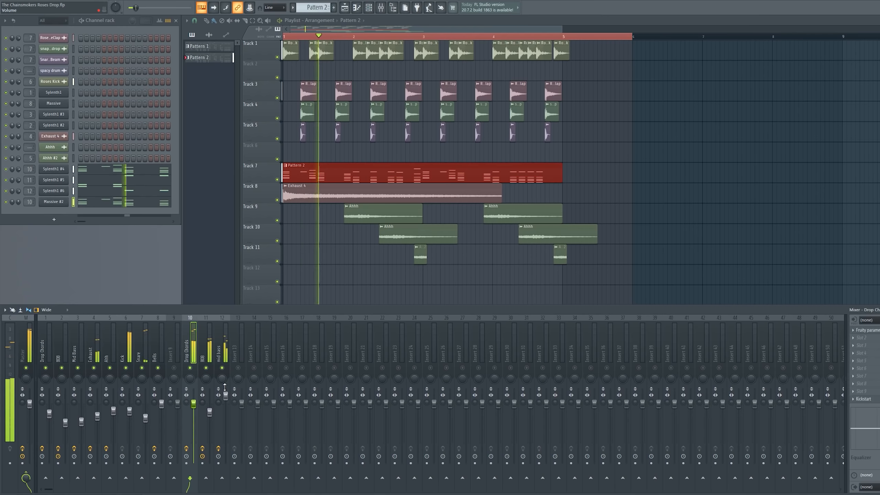
left_click_drag(194, 405, 227, 403)
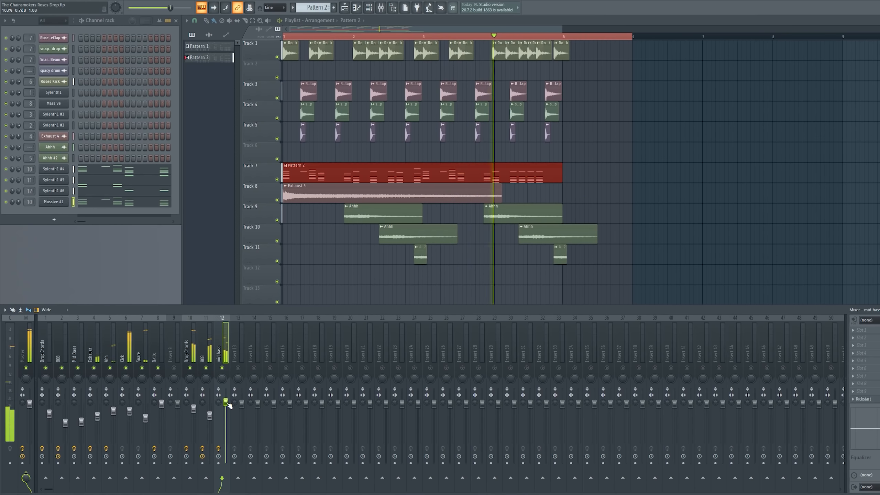
left_click(193, 408)
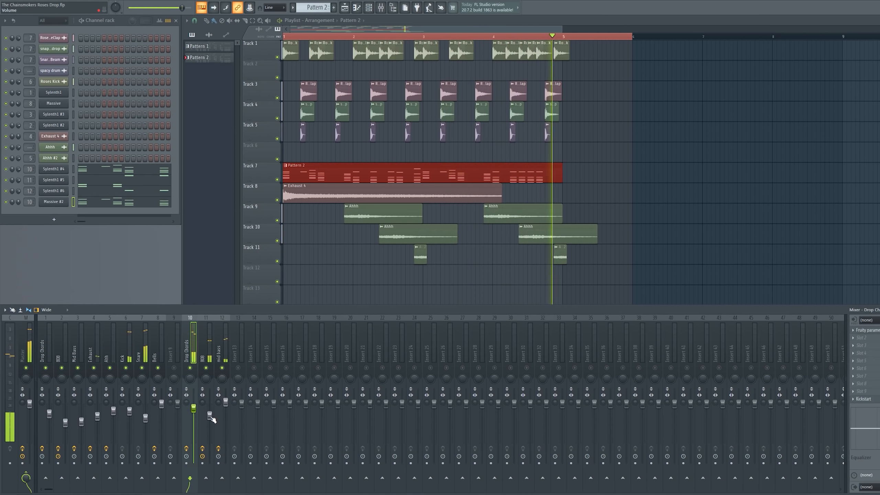
left_click(210, 416)
left_click(226, 405)
Select all the clips in the playlist arrangement
left_click(537, 274)
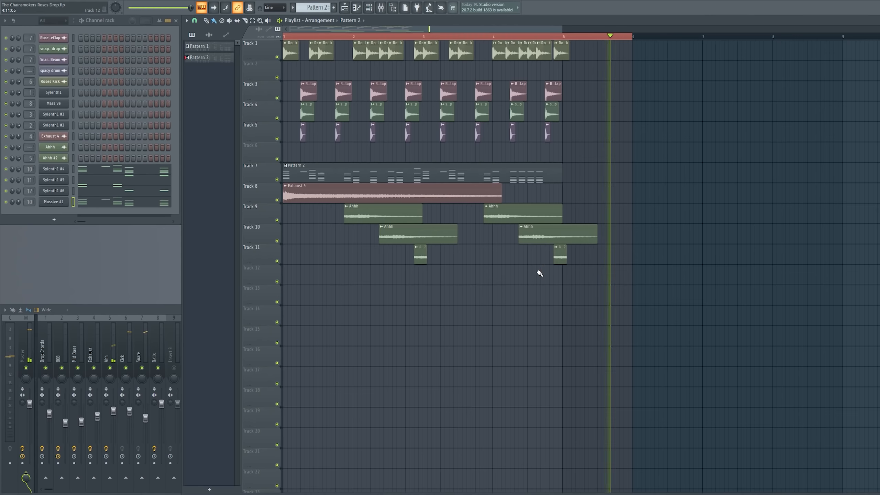
scroll(512, 248, "down", 3)
key("ctrl+a")
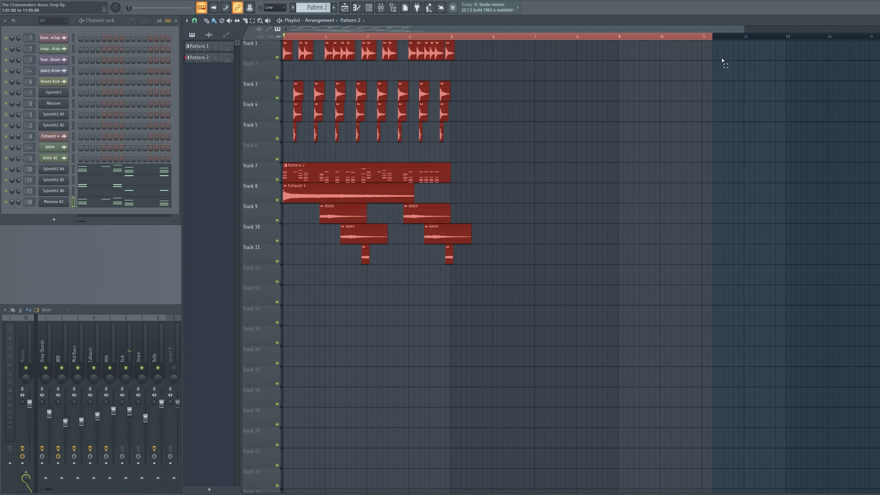
left_click(515, 224)
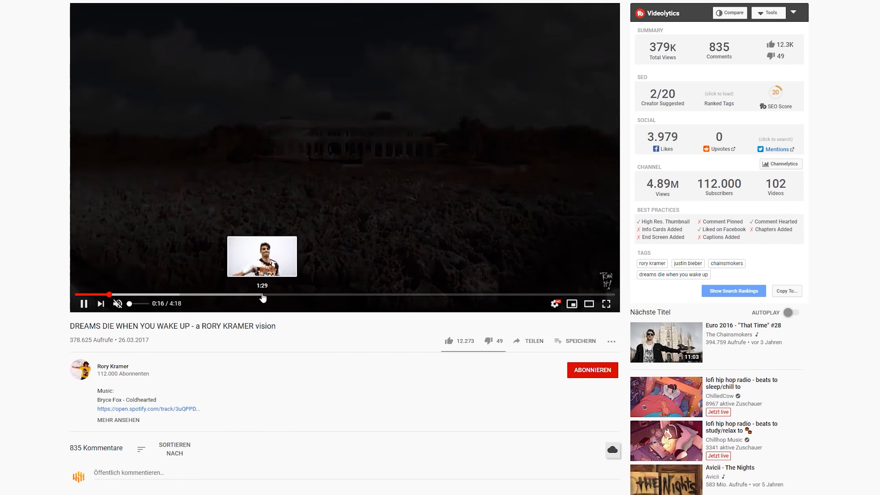
Switch to YouTube and skip ahead in the video DREAMS DIE WHEN YOU WAKE UP
left_click(246, 294)
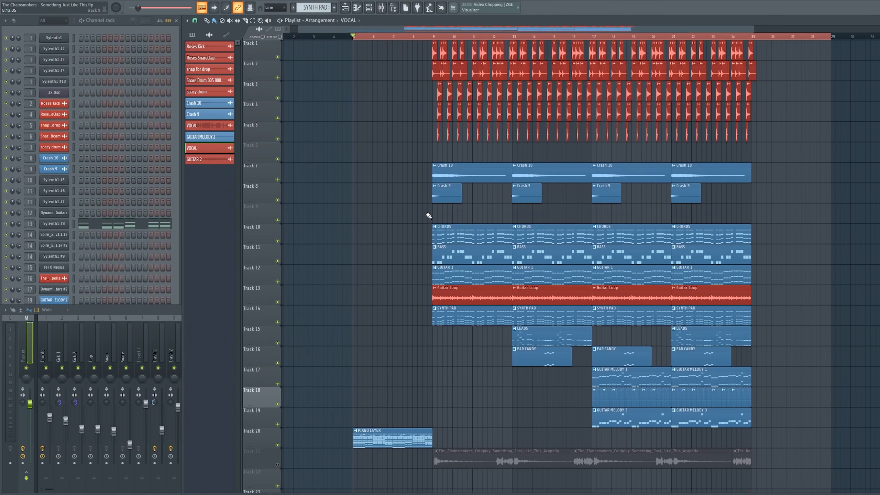
In the Something Just Like This project in FL Studio, view the CHORDS pattern notes of Sylenth1 #12 in the piano roll
scroll(580, 211, "down", 5)
scroll(491, 260, "up", 5)
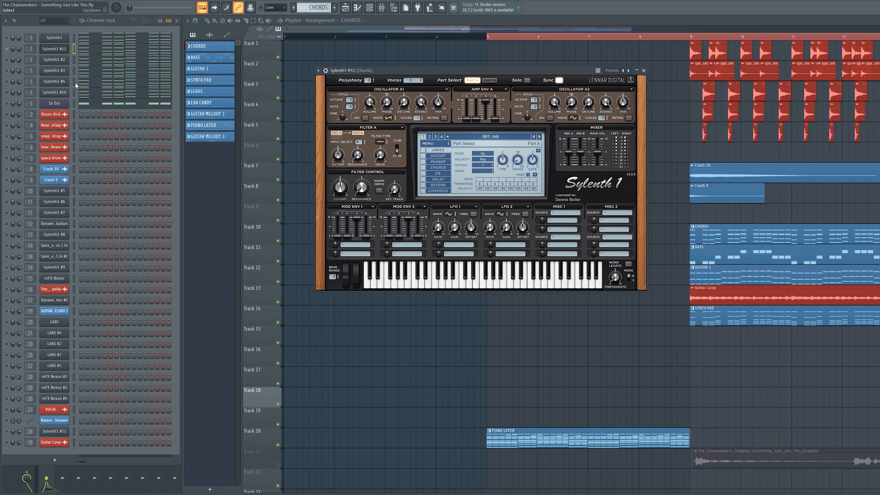
left_click(115, 52)
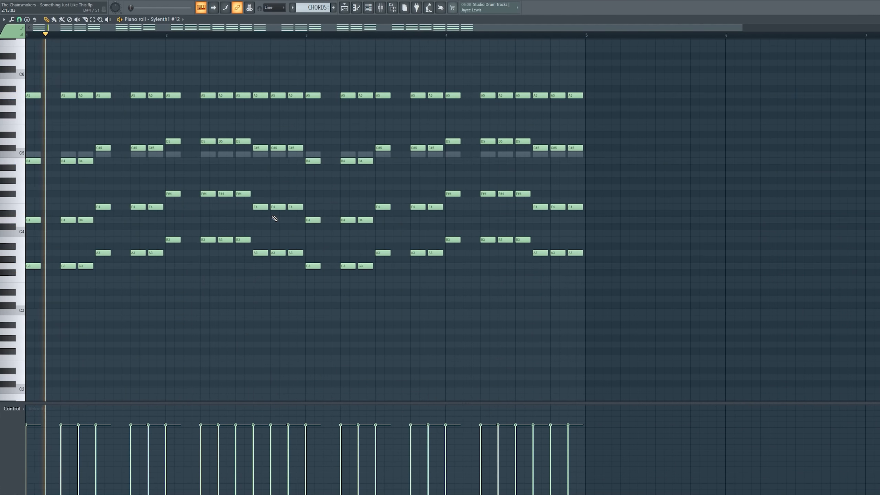
scroll(271, 216, "up", 1)
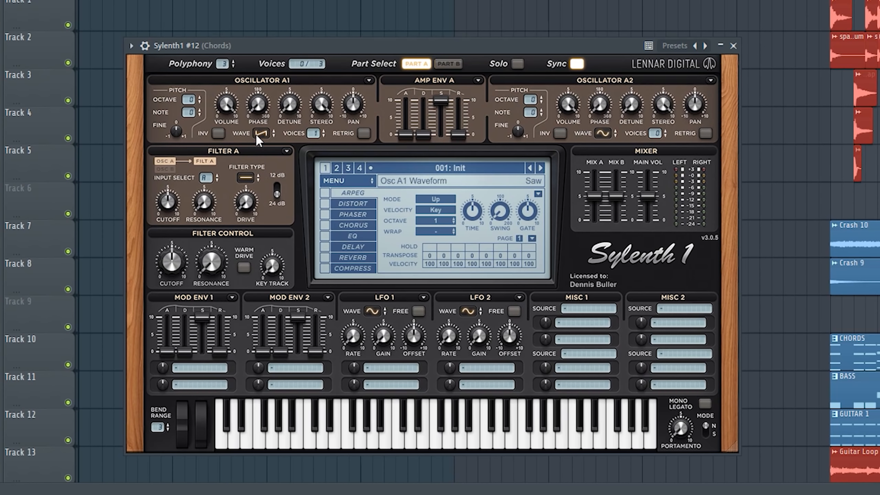
In Sylenth1 #12, set oscillator A1 to Saw and A2 to Pulse with 8 voices each, and the polyphony to 16
left_click(259, 134)
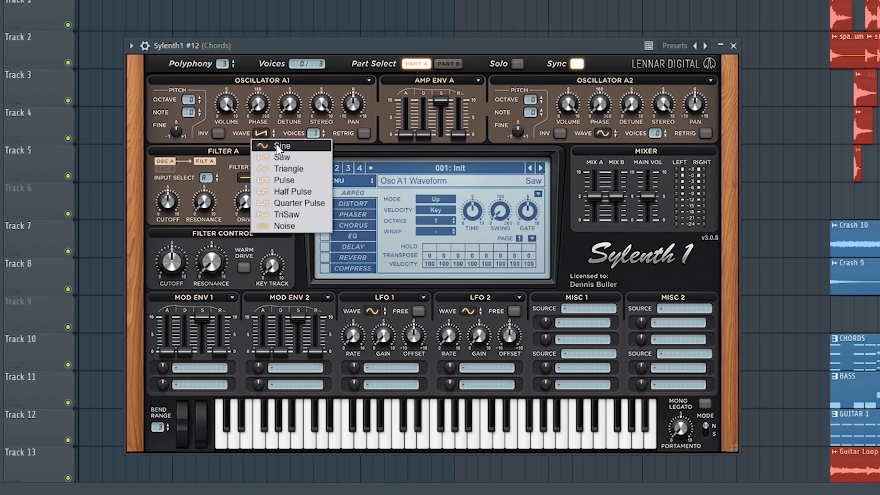
left_click(281, 154)
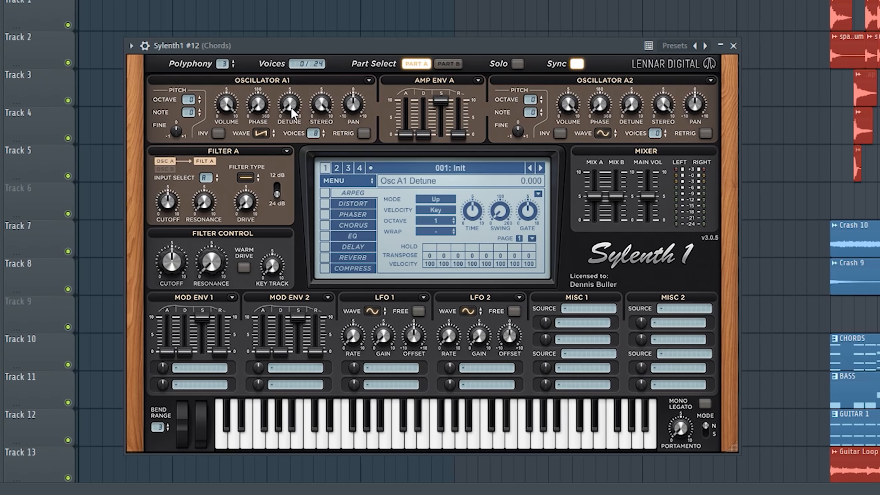
left_click(607, 132)
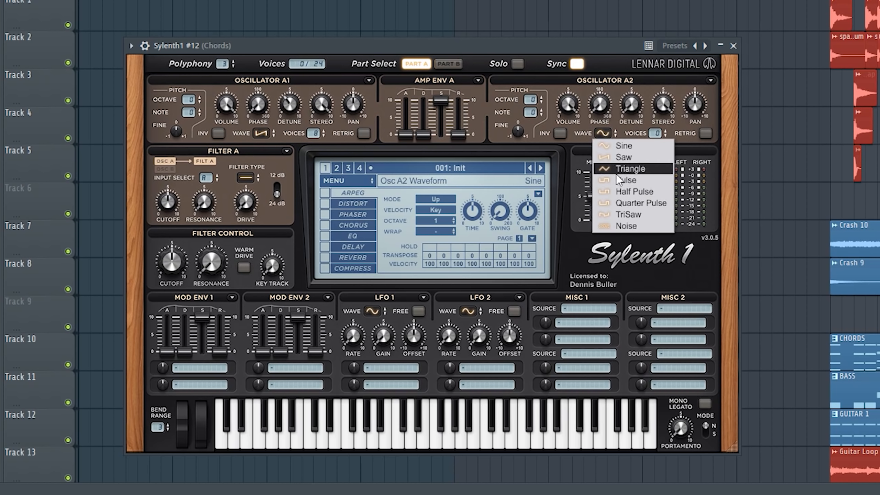
left_click(627, 215)
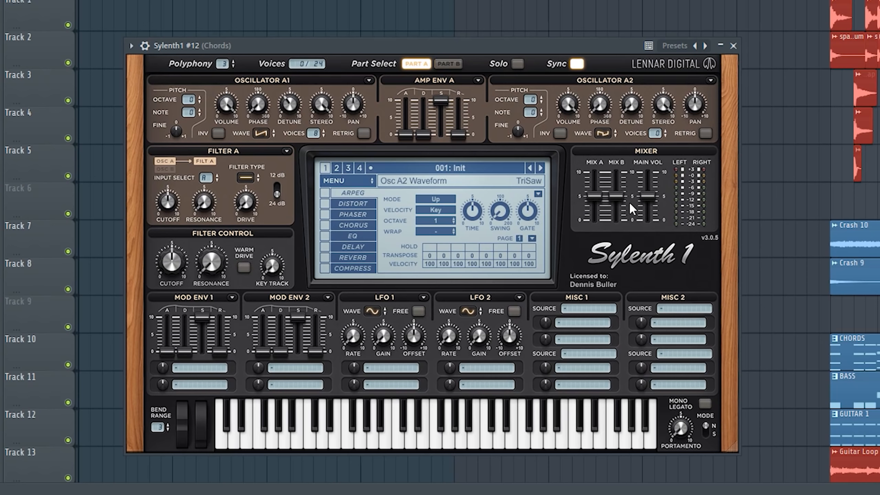
left_click(606, 133)
left_click(629, 177)
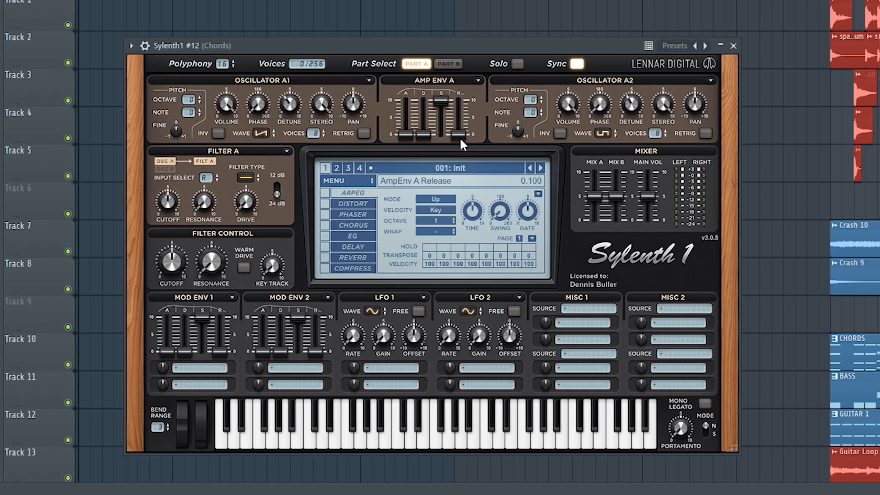
Raise the amp envelope A release in Sylenth1 #12 and enable the Compressor effect
left_click_drag(461, 137, 465, 107)
left_click(326, 269)
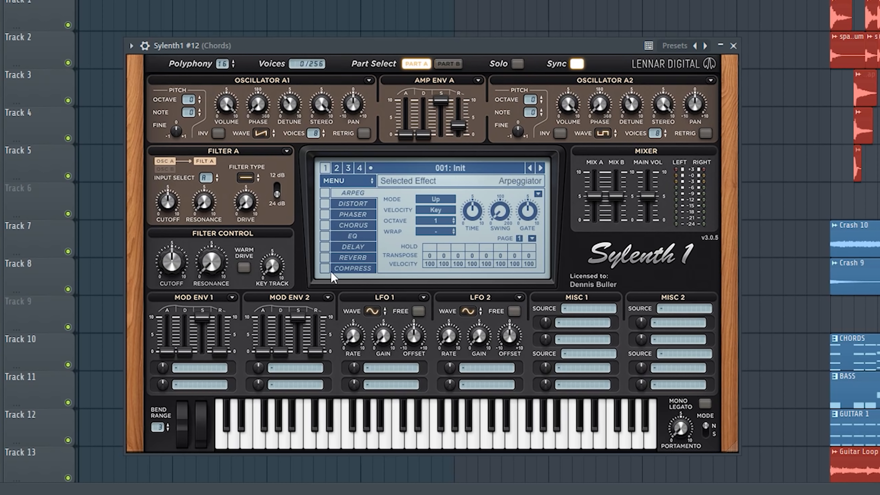
left_click(353, 270)
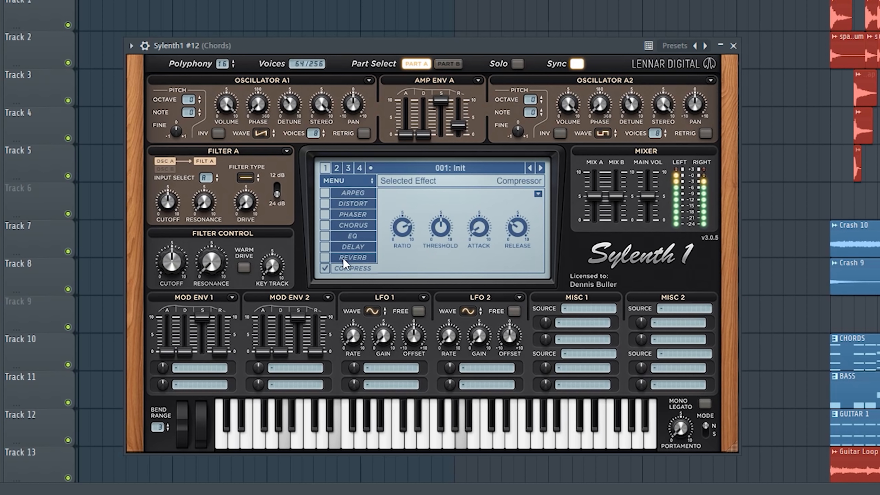
left_click(325, 266)
left_click(324, 267)
Enable Sylenth1's EQ effect and boost its treble
left_click(325, 236)
left_click(353, 236)
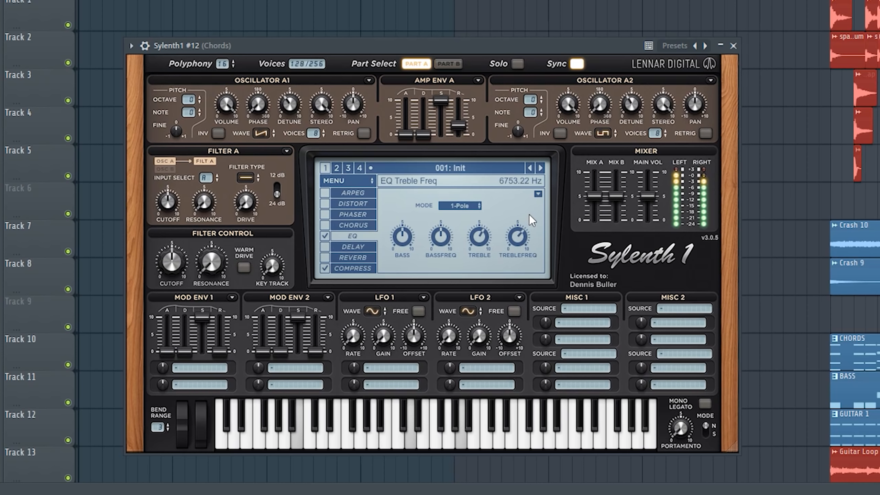
left_click_drag(479, 238, 474, 215)
Enable Sylenth1's Chorus with a lower dry/wet amount, and bring up the Distortion effect settings
left_click(324, 225)
left_click(352, 225)
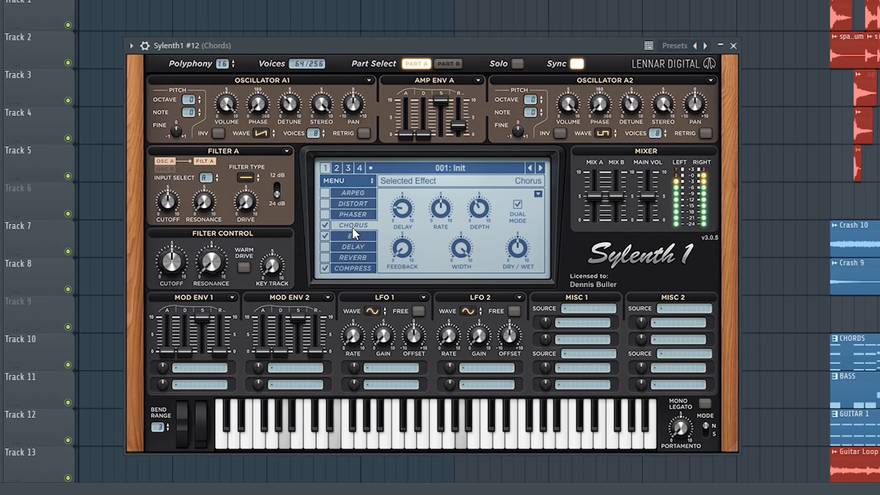
left_click_drag(515, 250, 521, 262)
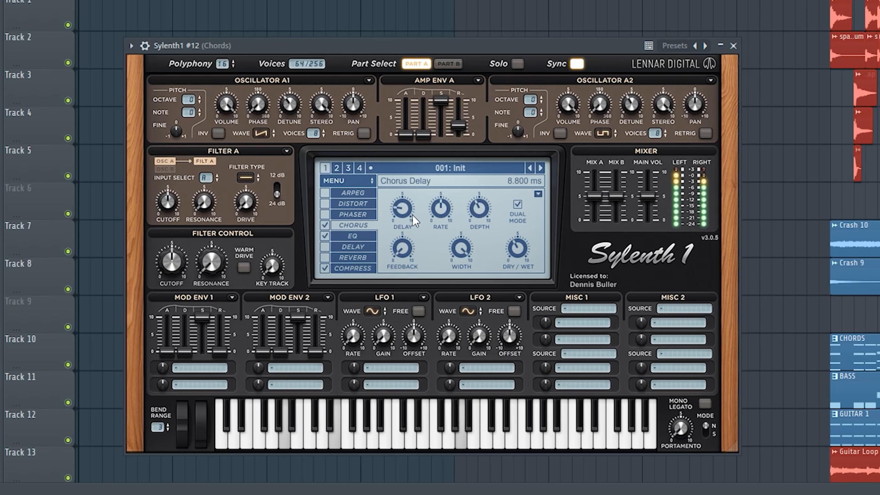
left_click(370, 205)
left_click(328, 204)
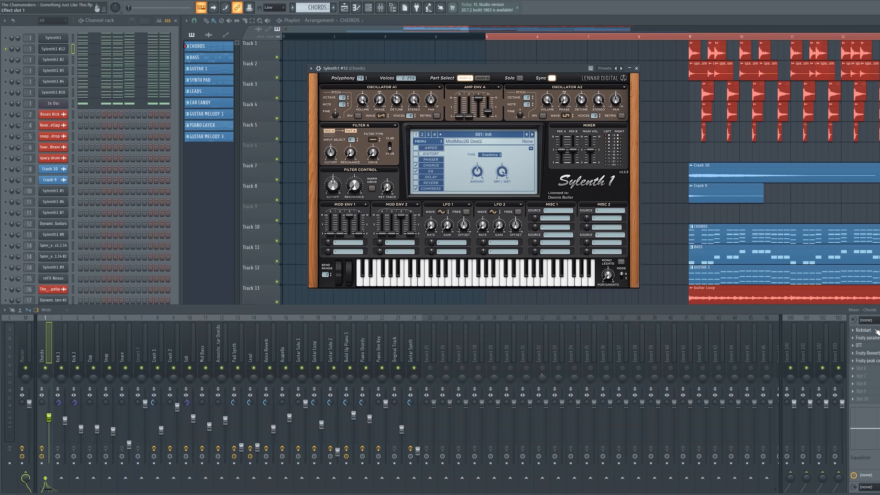
Open the Kickstart, Fruity parametric EQ 2, OTT and Fruity Reeverb 2 effects on the Chords mixer insert
left_click(875, 331)
left_click(866, 338)
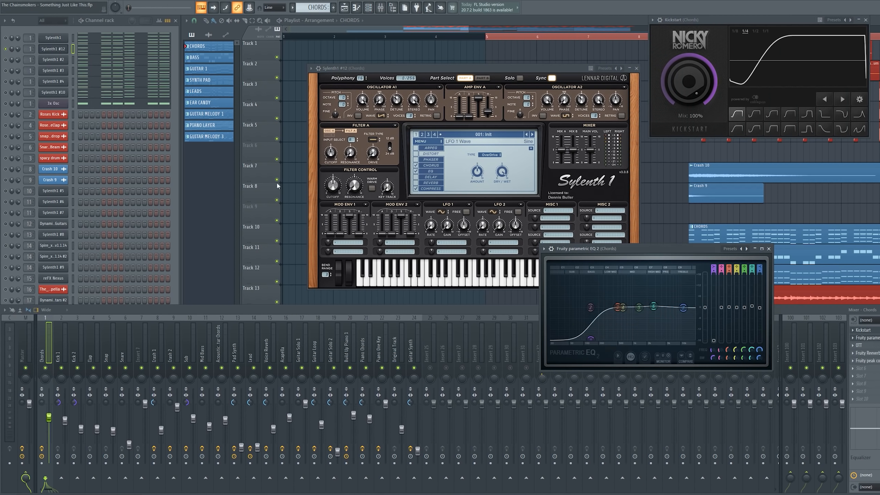
left_click(863, 345)
left_click(866, 353)
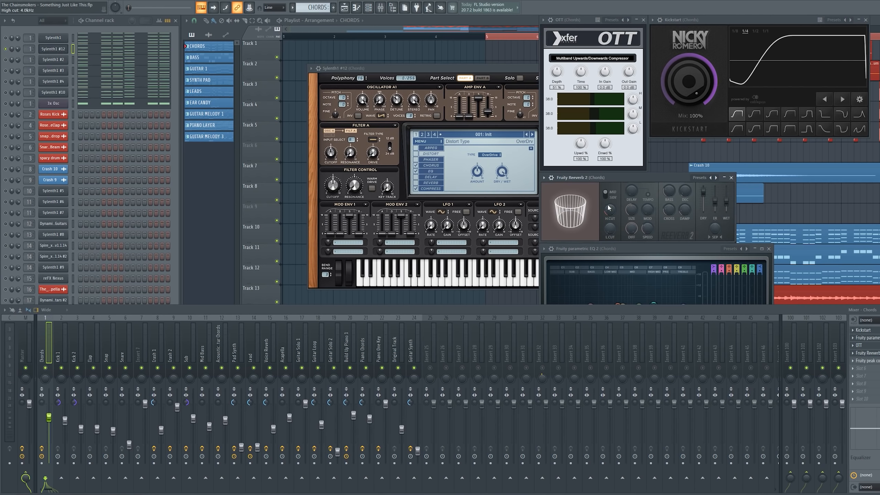
Play the Sylenth1 #12 chords through the mixer effects with the synth window in front, and stop playback
key("space")
left_click(496, 151)
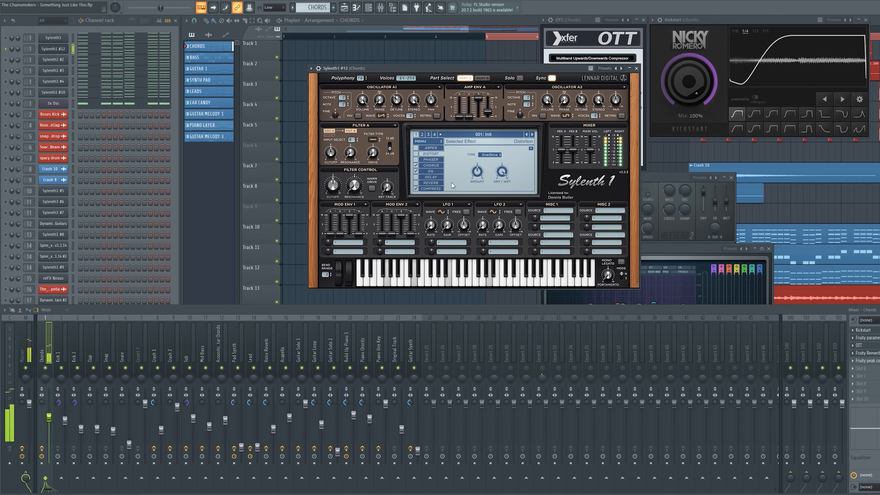
key("space")
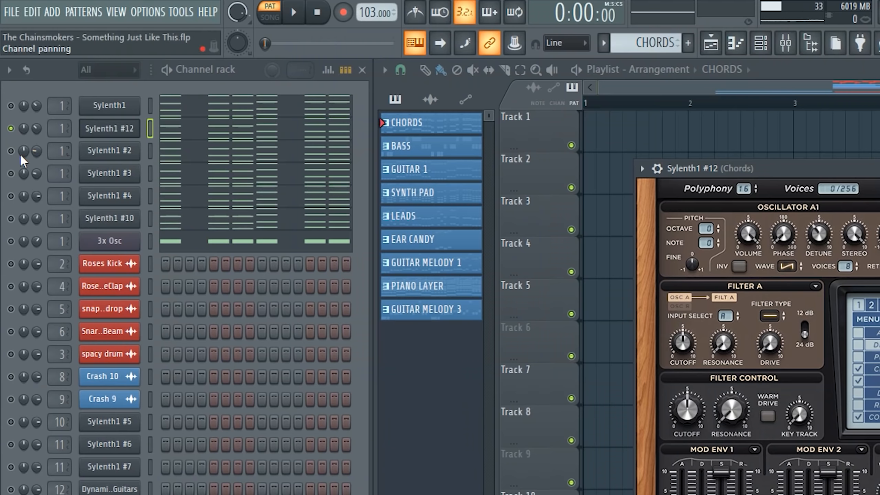
Solo the Sylenth1 #2 channel, bring up its synth window and play its chord layer
right_click(5, 59)
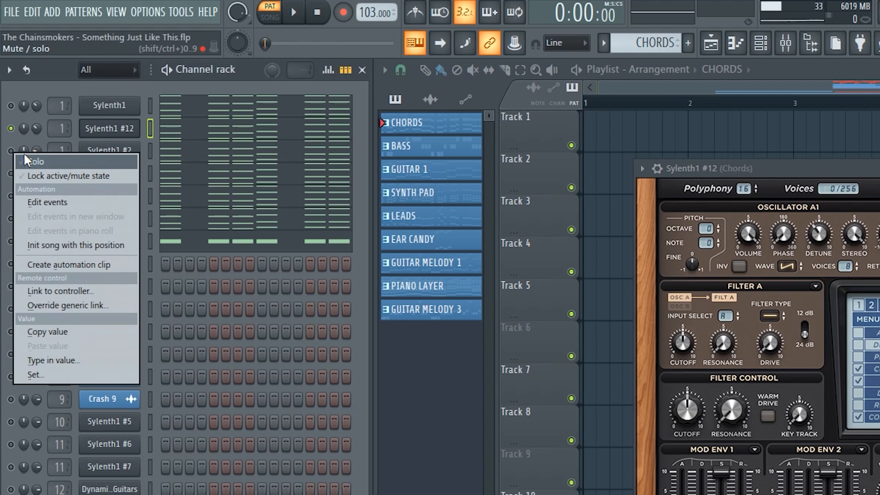
left_click(51, 63)
left_click(105, 155)
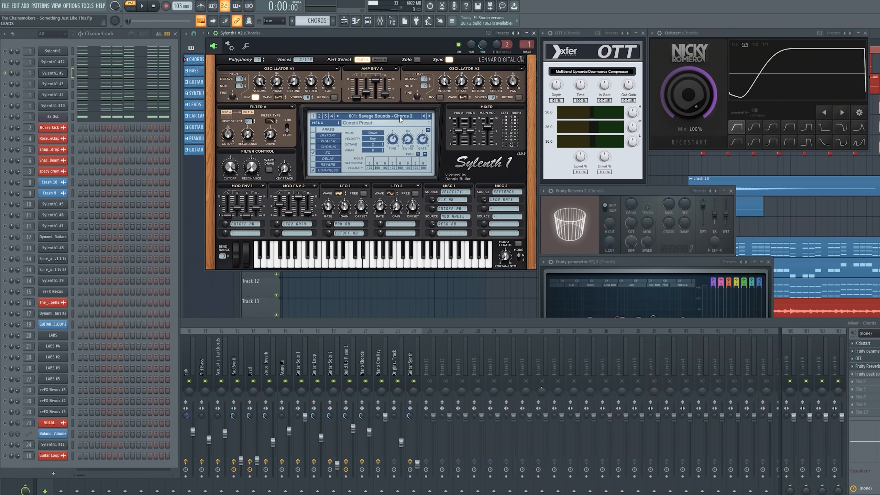
key("space")
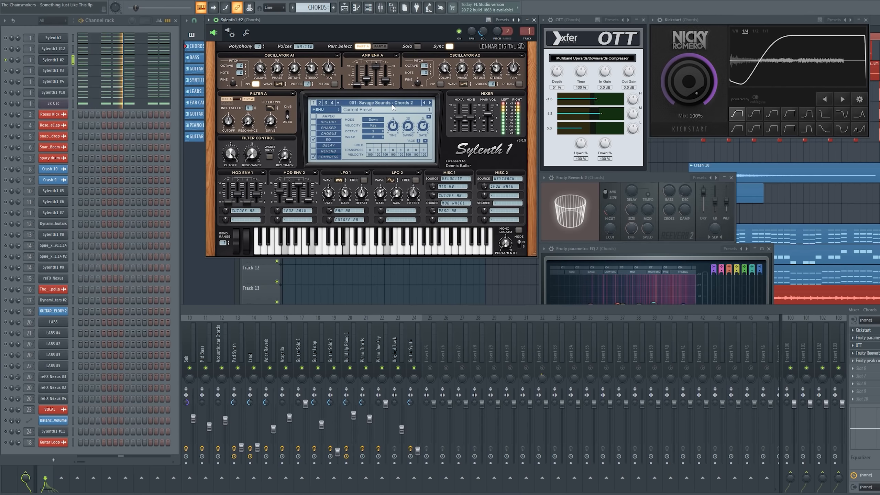
Audition the Sylenth1 #3, #4 and #10 chord layers one after another, with Sylenth1 #10 soloed
key("Down")
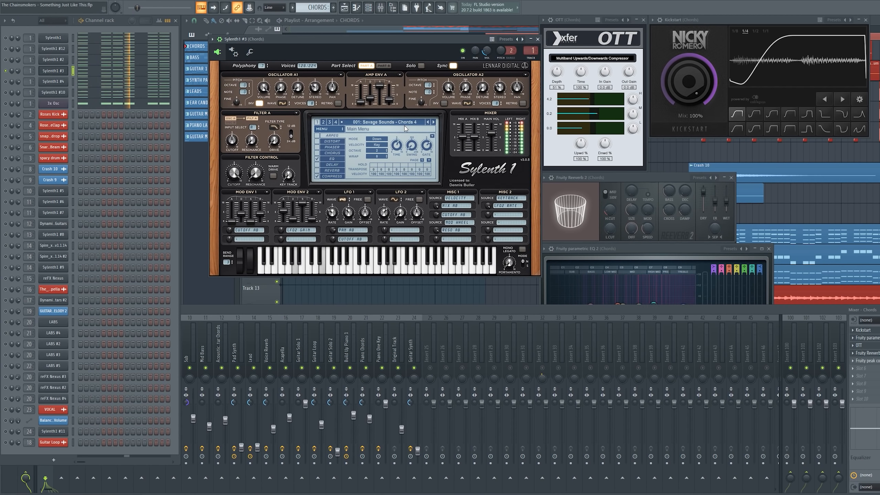
key("Down")
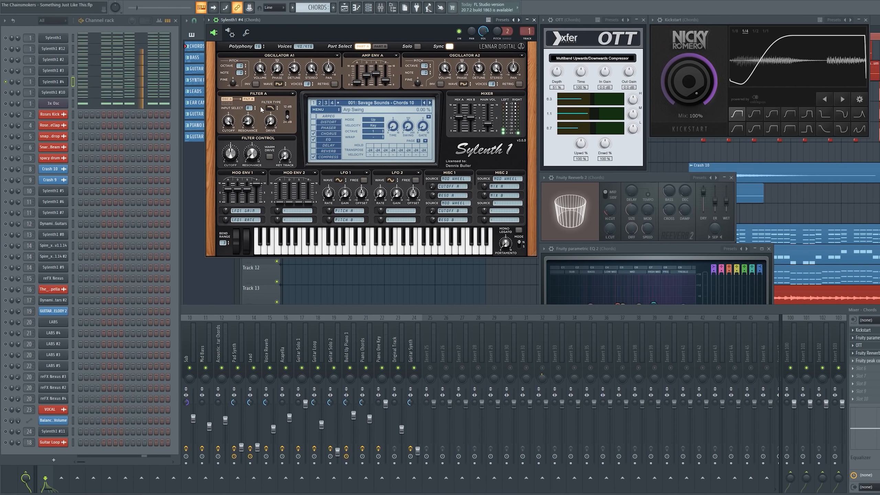
key("Down")
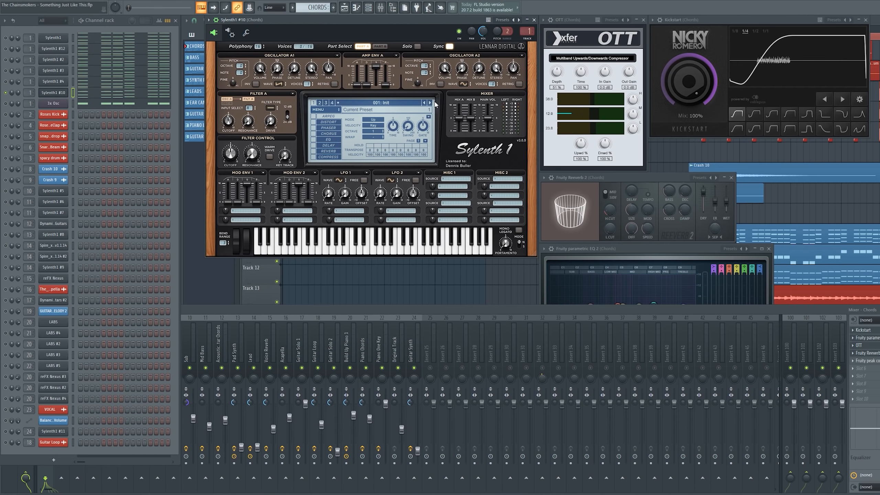
right_click(7, 93)
left_click(16, 96)
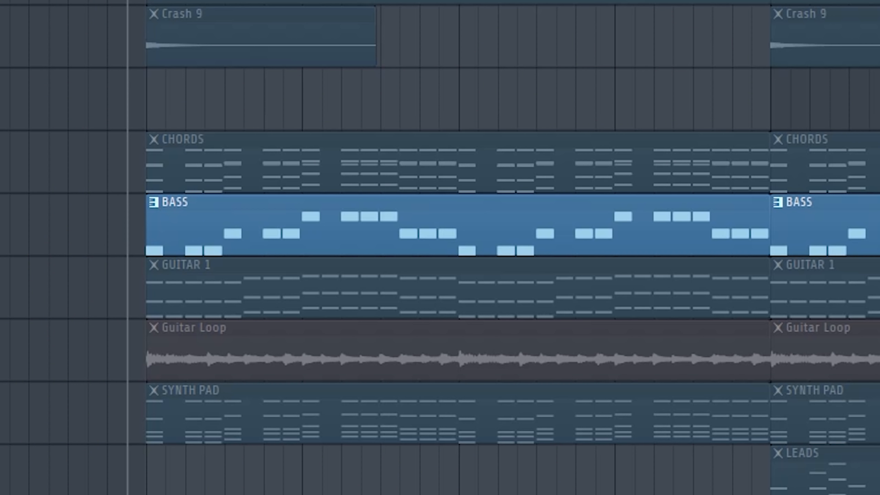
Play the drop in the playlist with only the SYNTH PAD track active
key("space")
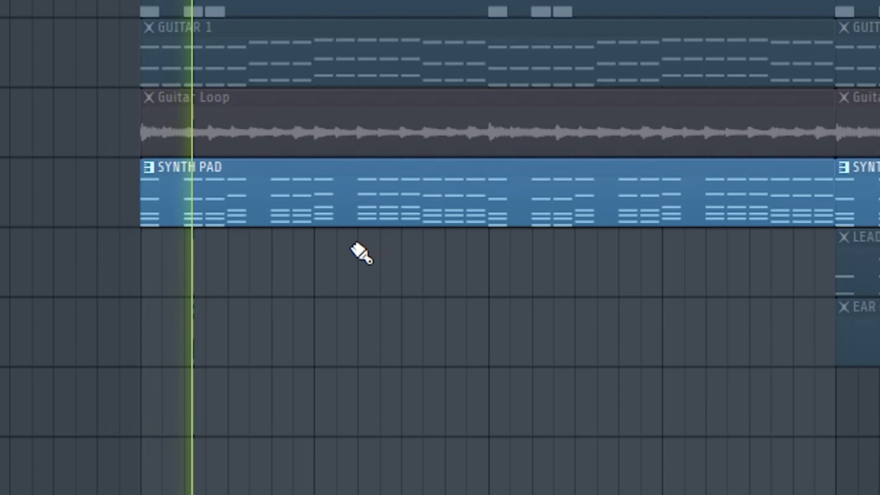
scroll(450, 247, "down", 3)
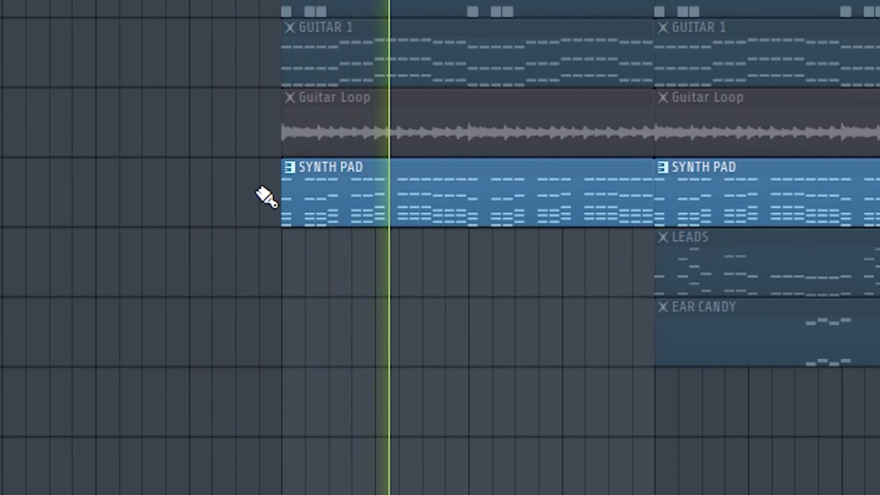